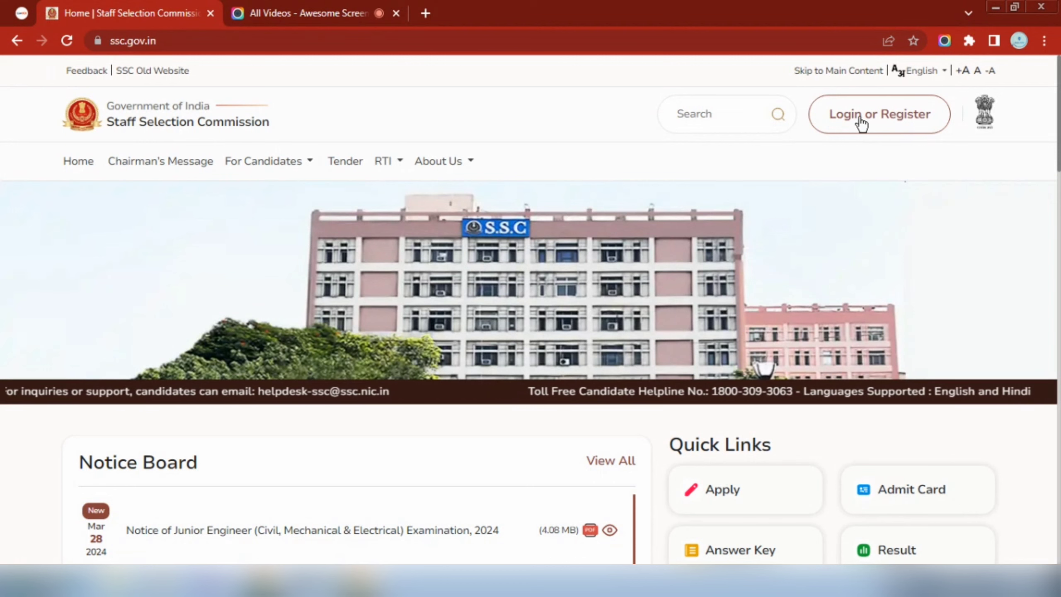
# Open the candidate login form from the ssc.gov.in homepage
pyautogui.click(886, 119)
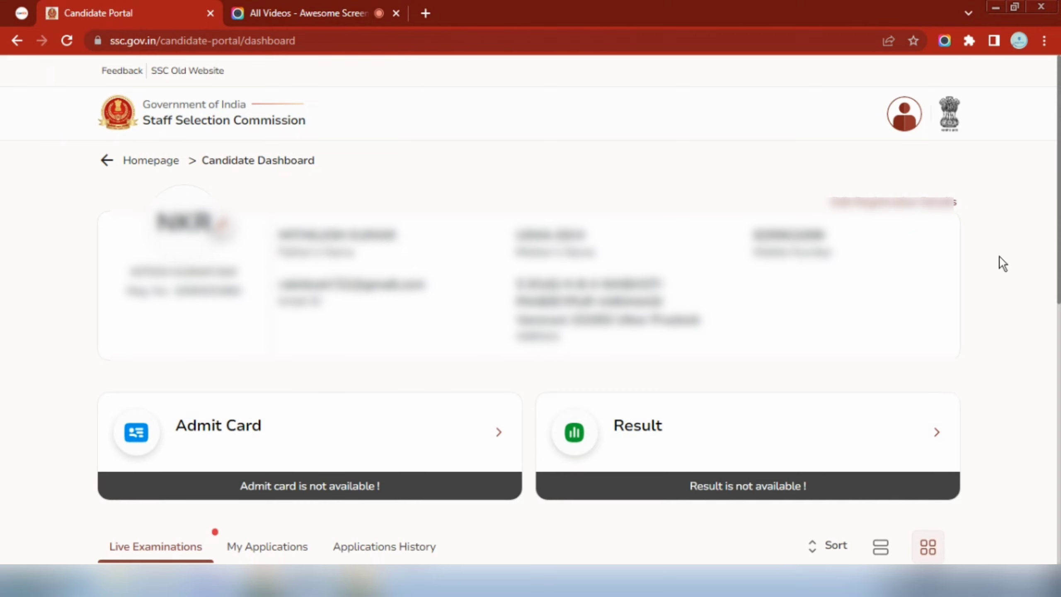
# Apply for the Junior Engineer (Civil, Mechanical & Electrical) Examination 2024 from Live Examinations
pyautogui.moveTo(1054, 253); pyautogui.dragTo(1059, 445)
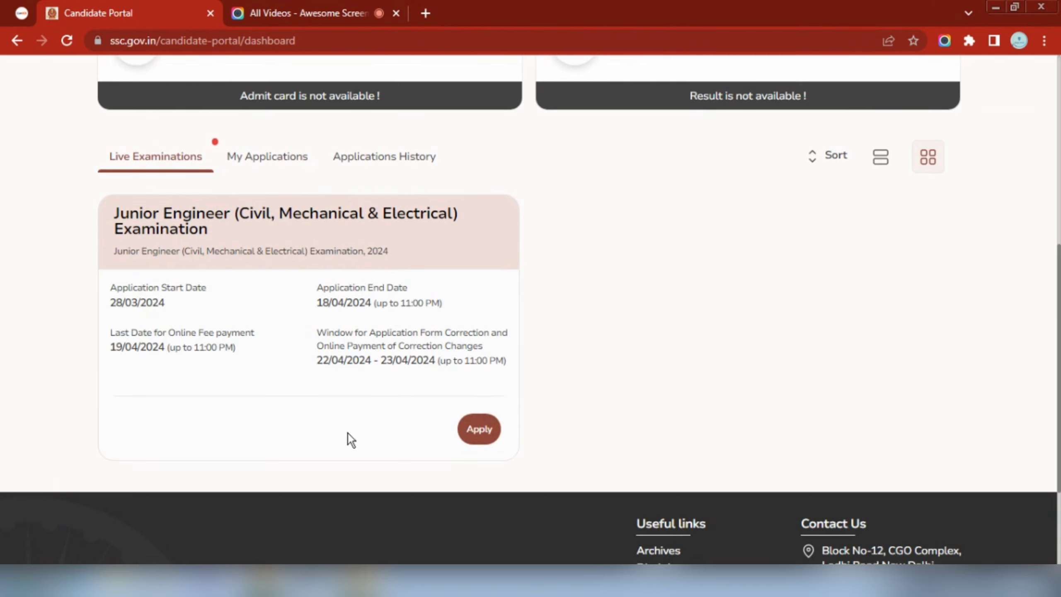
pyautogui.click(480, 434)
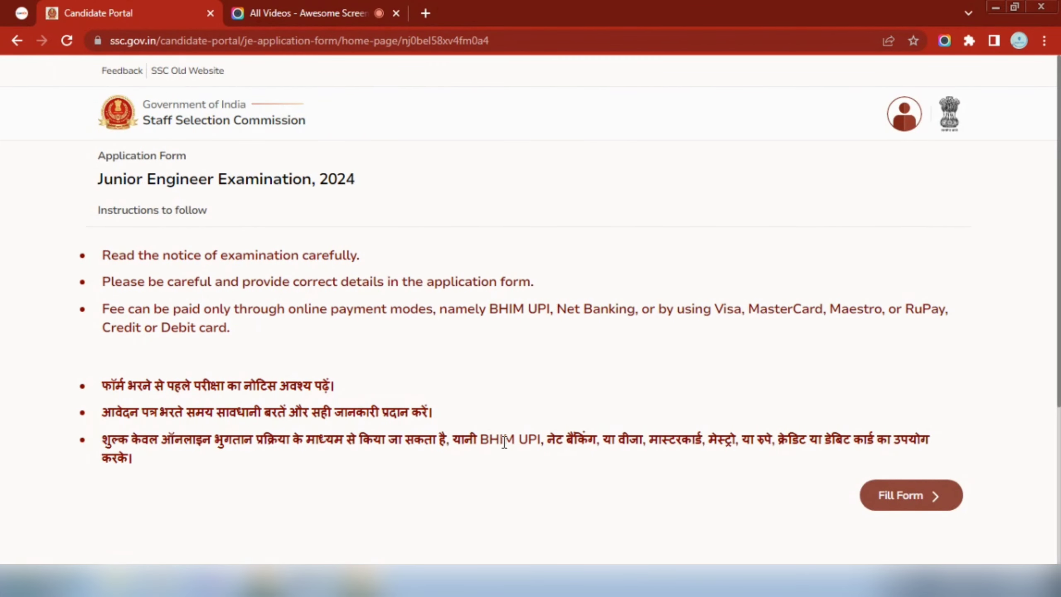
pyautogui.click(918, 491)
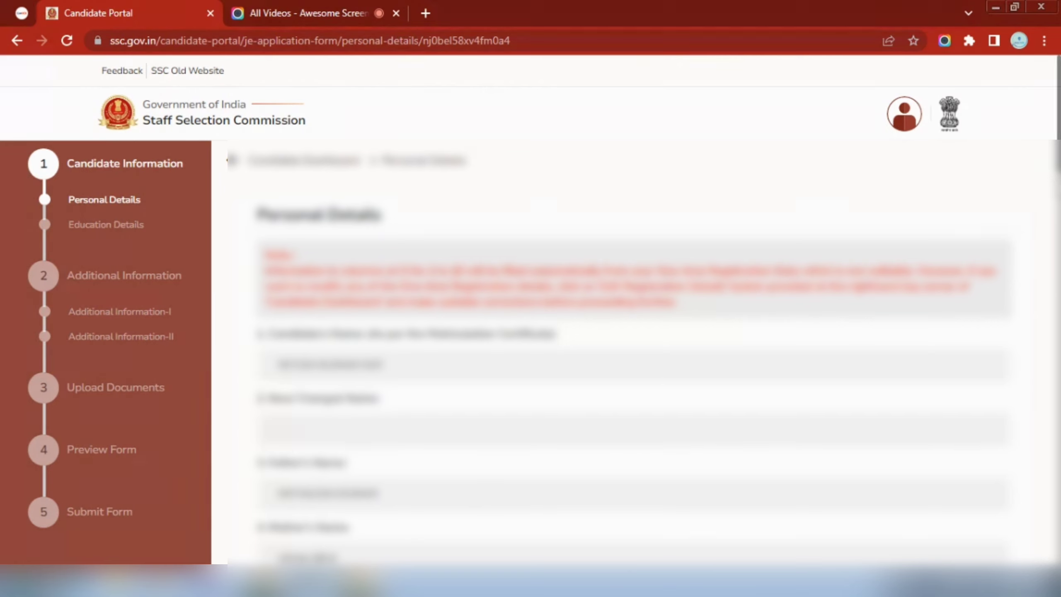
# Save the Personal Details step of the Junior Engineer application and continue
pyautogui.moveTo(1058, 167); pyautogui.dragTo(1059, 545)
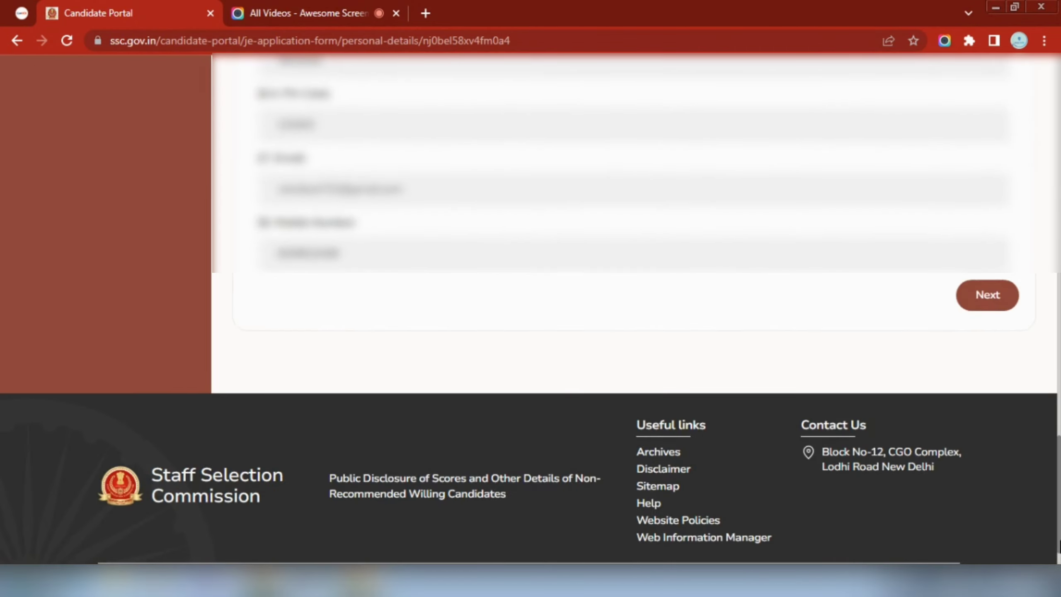
pyautogui.click(990, 307)
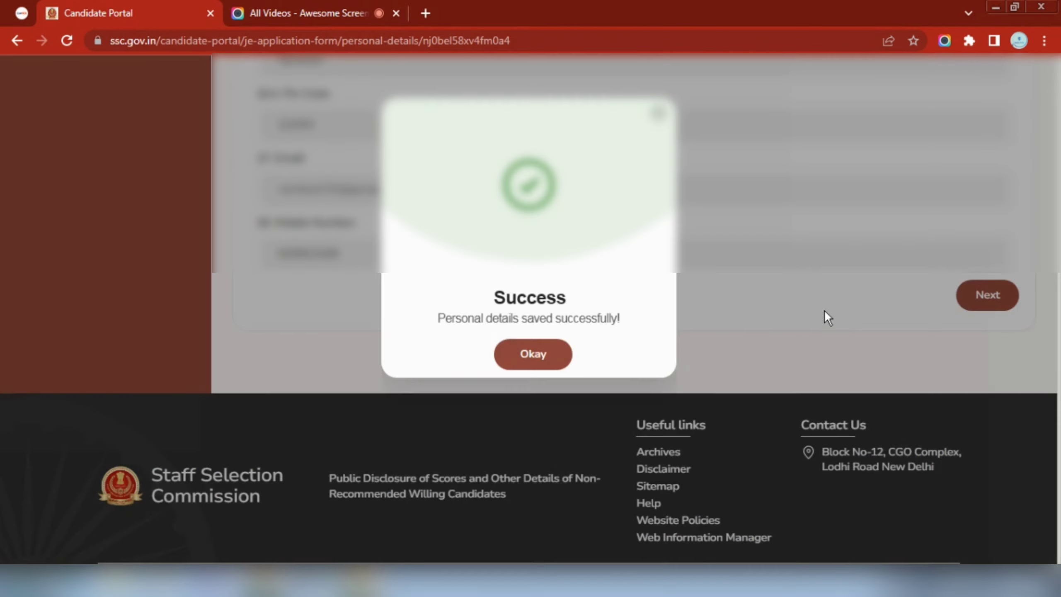
# Dismiss the success message and return to the top of the Education Details form
pyautogui.click(544, 358)
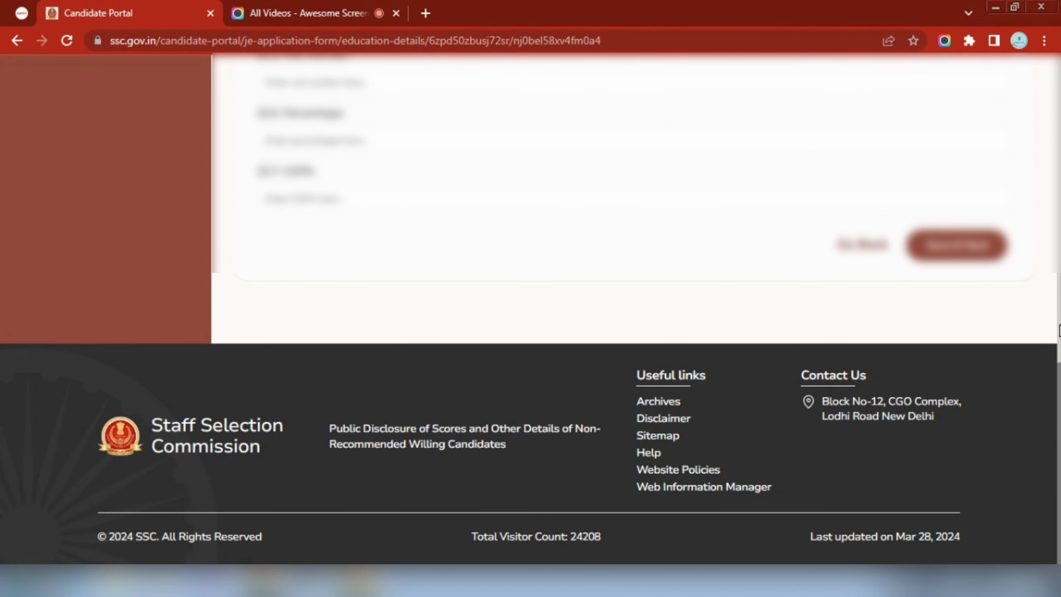
pyautogui.moveTo(1058, 331); pyautogui.dragTo(1060, 79)
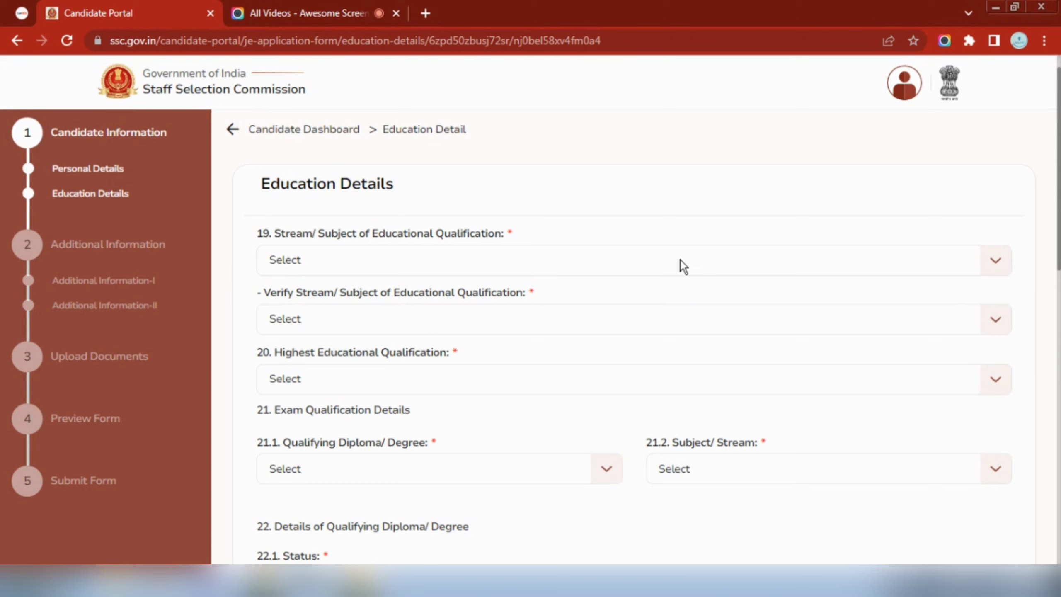
# Set stream and verified stream to Electrical Engineering, and highest qualification to Post Graduation
pyautogui.click(681, 265)
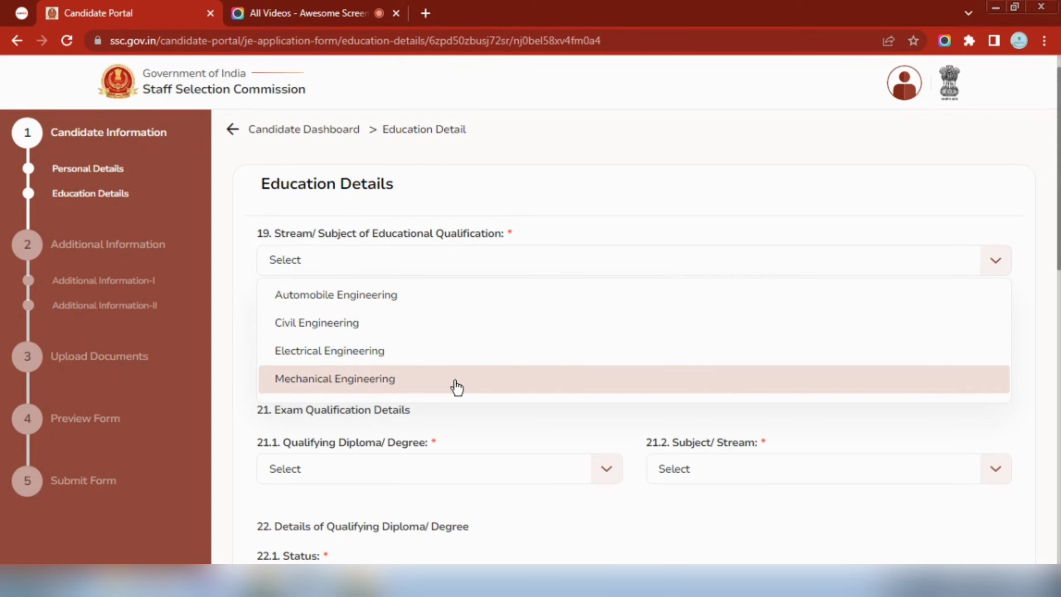
pyautogui.click(440, 359)
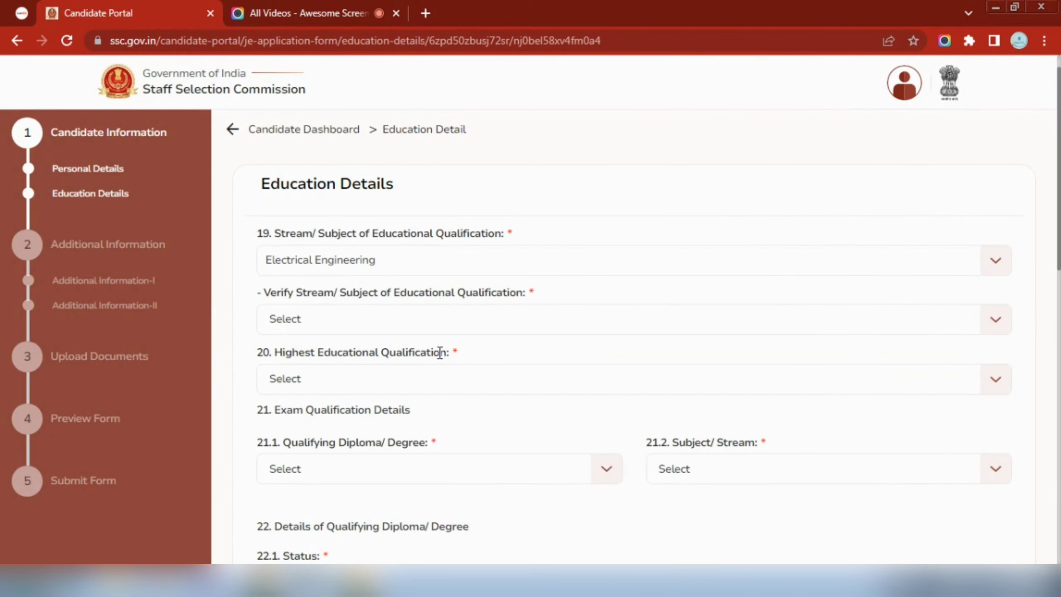
pyautogui.click(430, 318)
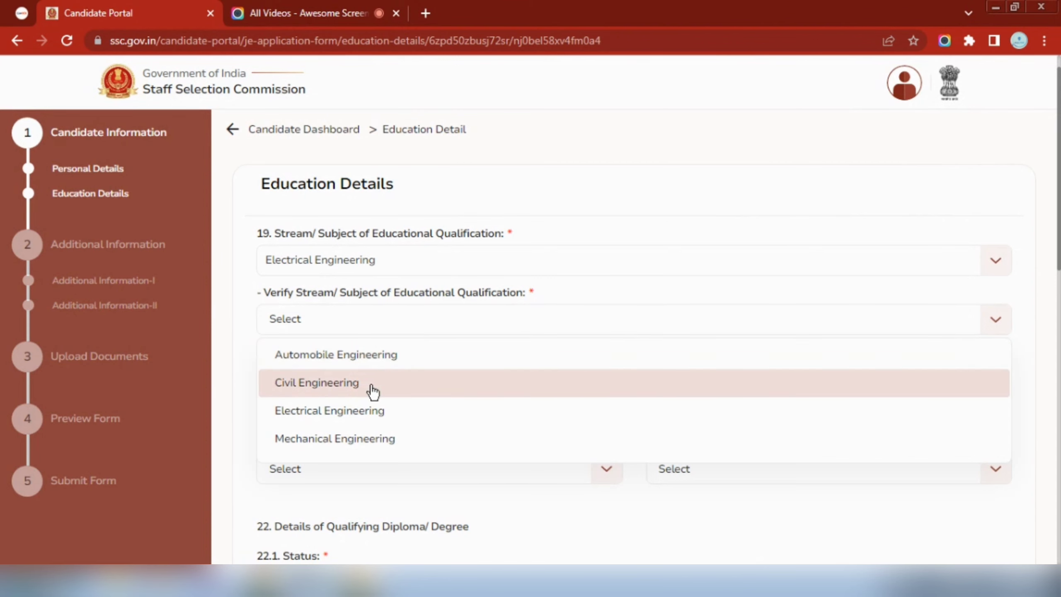
pyautogui.click(371, 408)
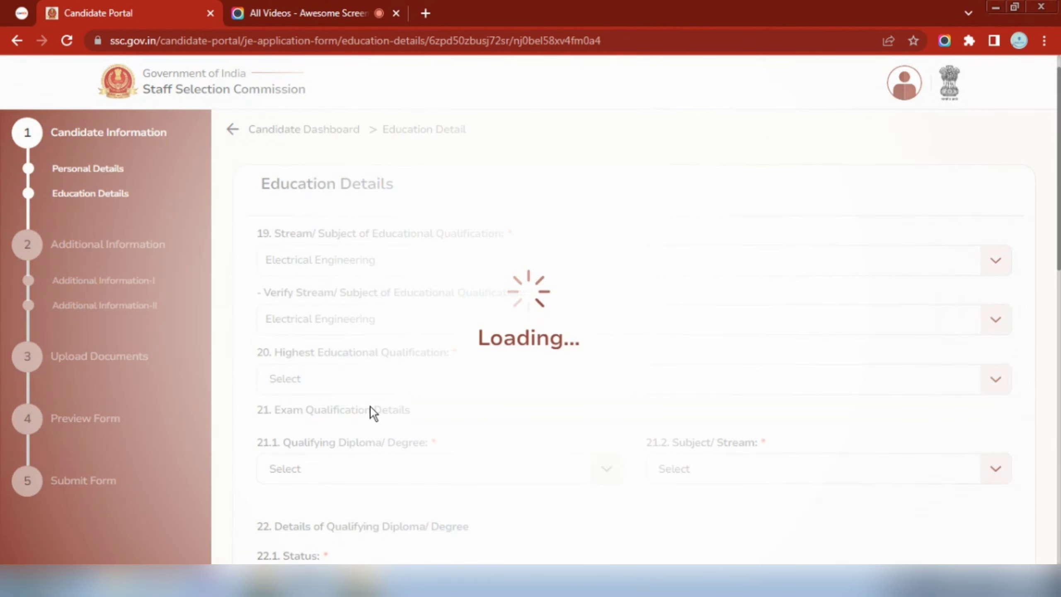
pyautogui.click(417, 389)
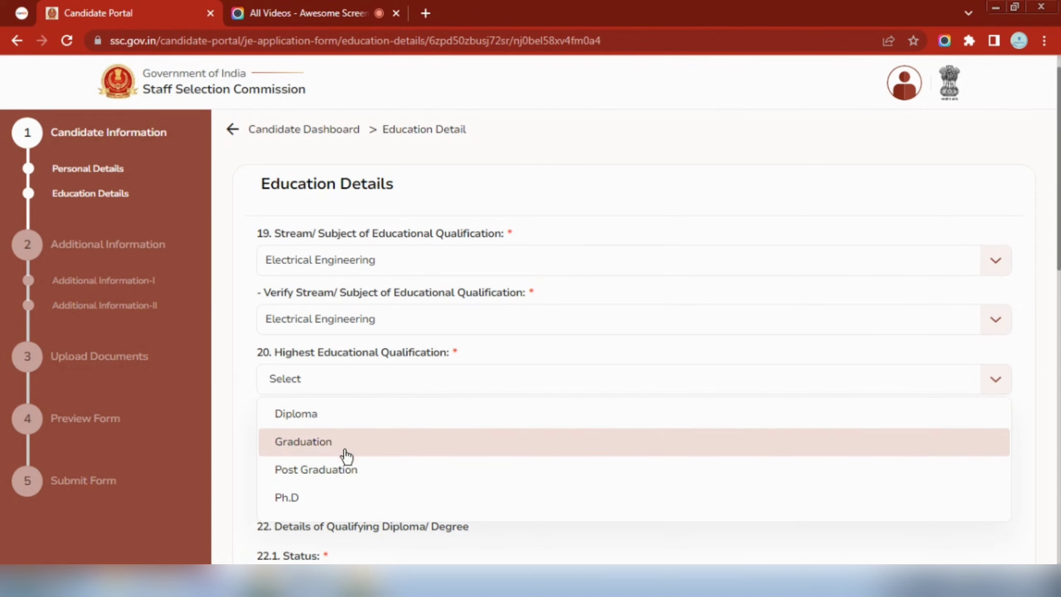
pyautogui.click(346, 476)
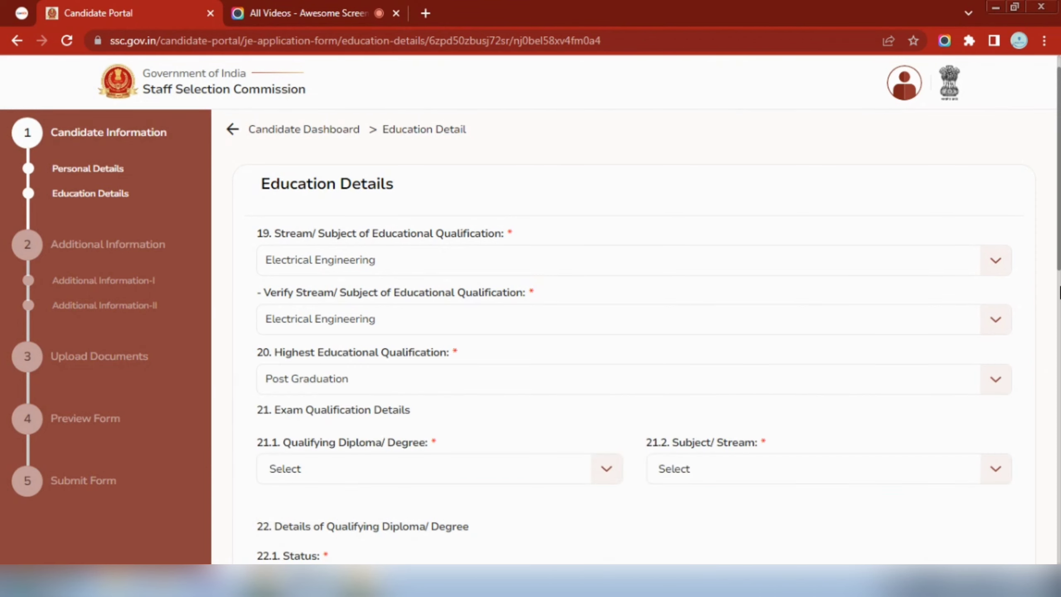
pyautogui.scroll(-2, 753, 392)
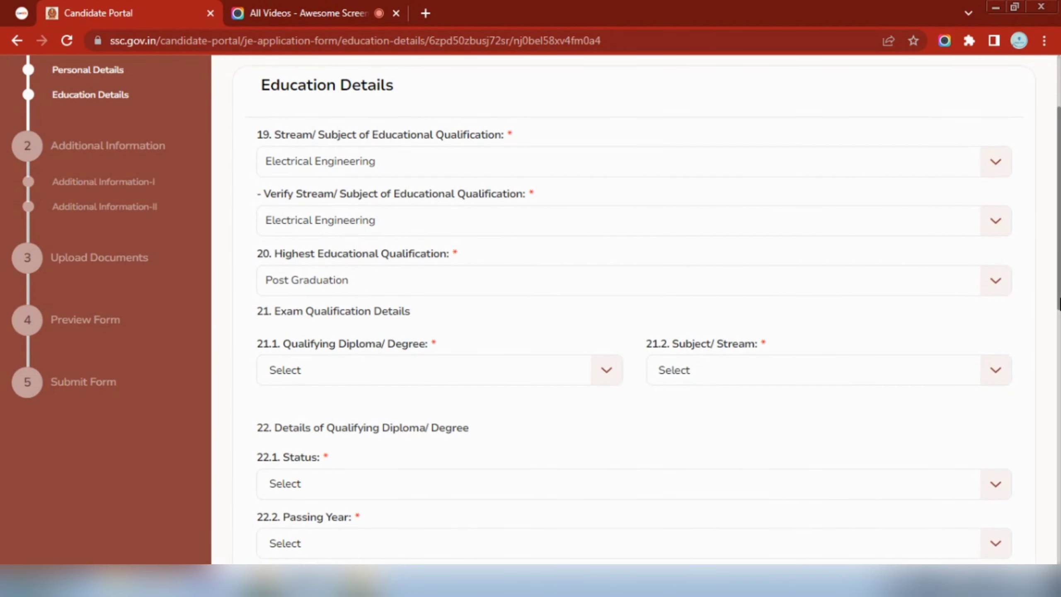
# Choose Degree as the qualifying diploma/degree, with Electrical Engineering as its subject/stream
pyautogui.click(337, 370)
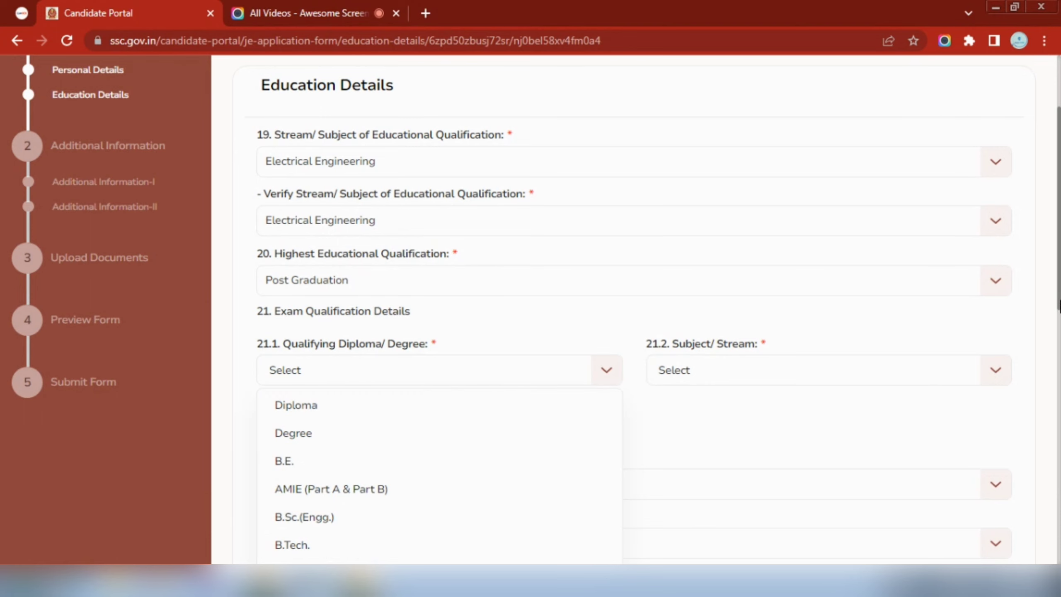
pyautogui.scroll(-1, 1059, 303)
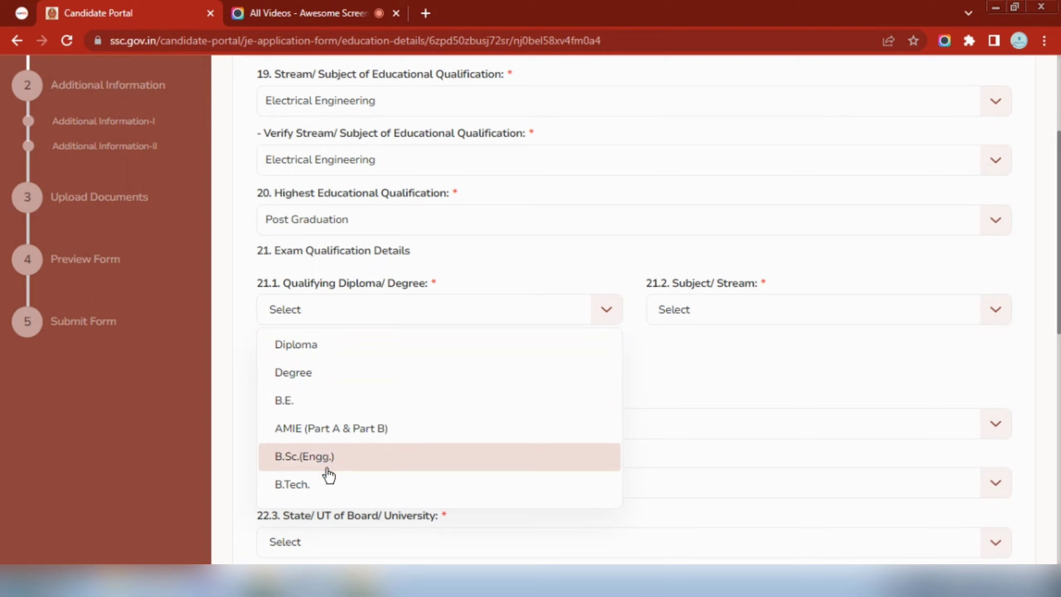
pyautogui.click(318, 381)
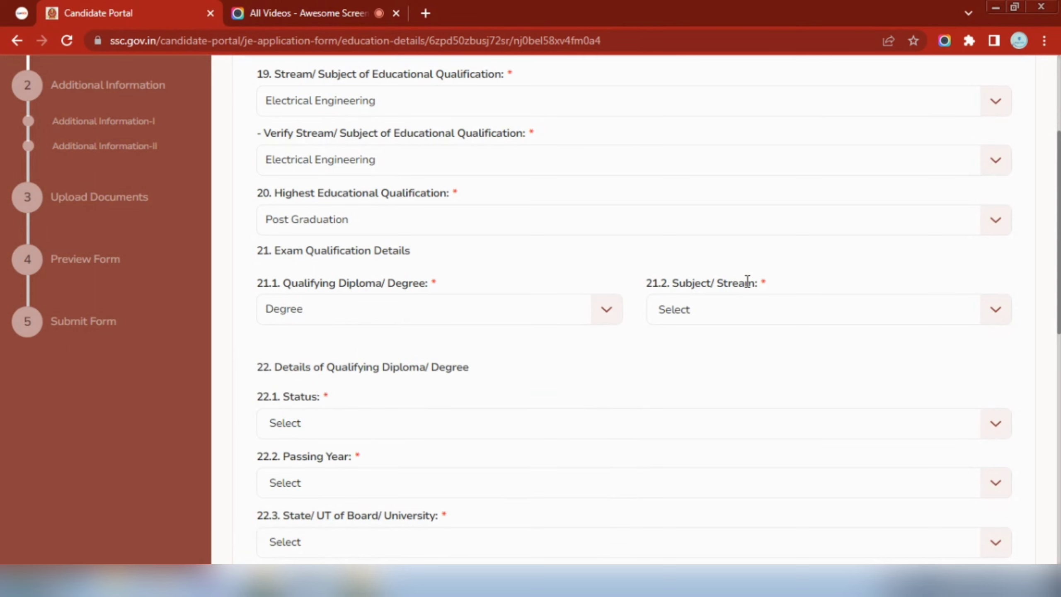
pyautogui.click(754, 307)
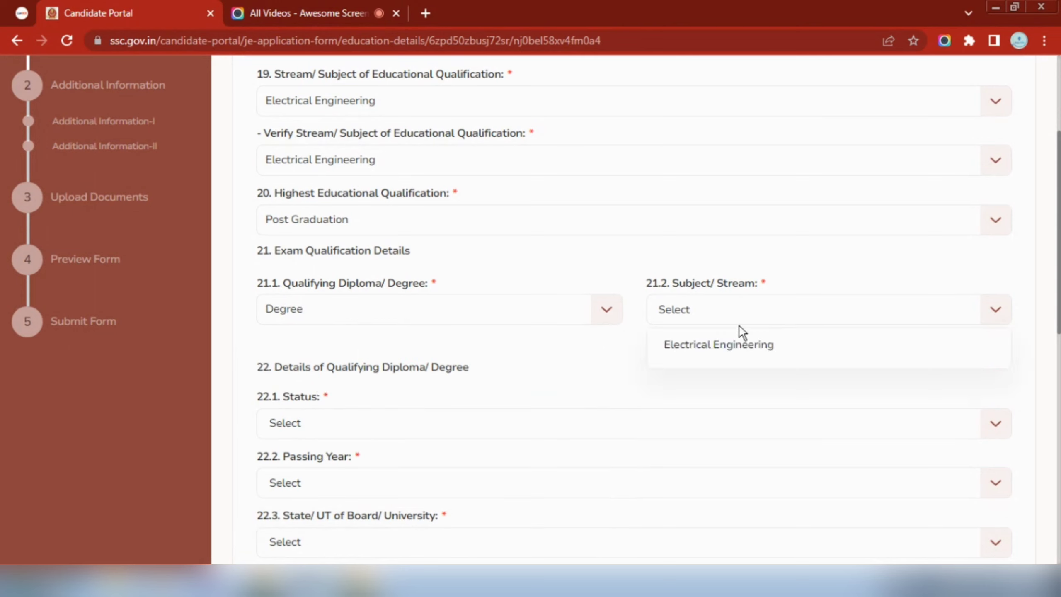
pyautogui.click(726, 349)
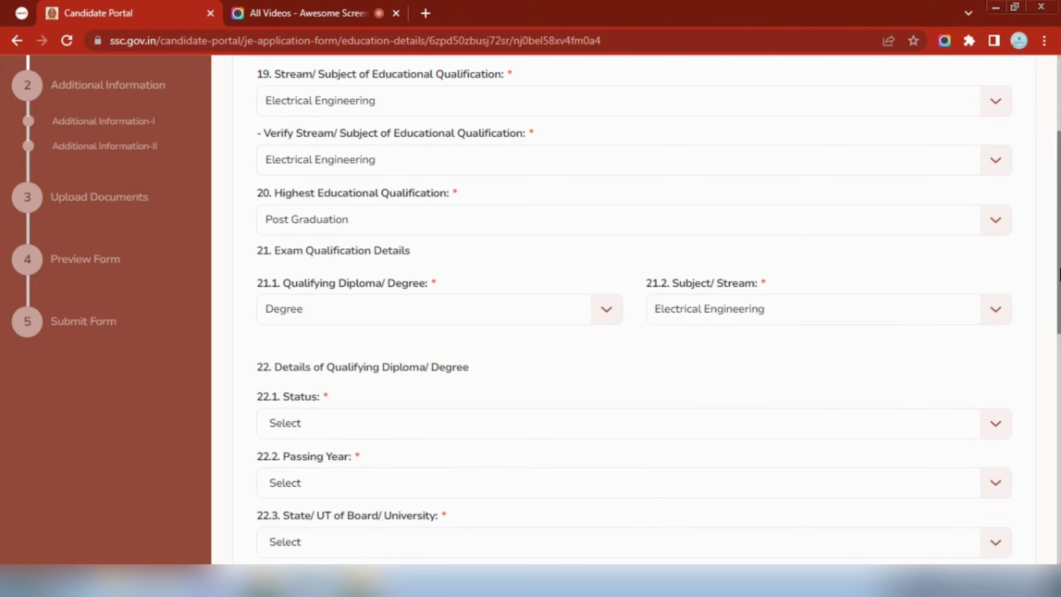
pyautogui.moveTo(1059, 265); pyautogui.dragTo(1059, 344)
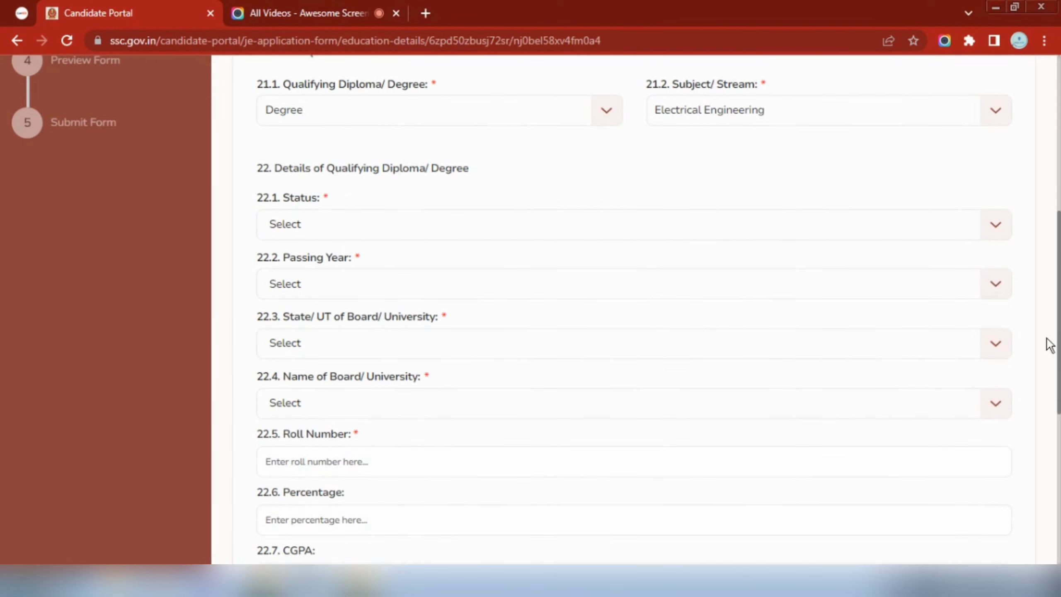
# Mark the qualifying degree as Passed in the year 2018
pyautogui.click(488, 224)
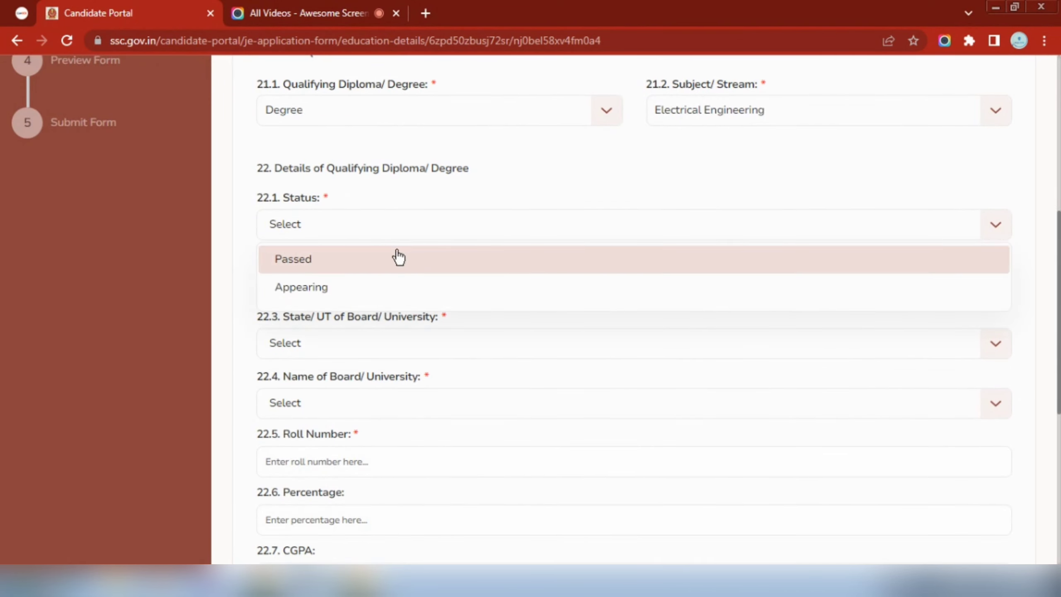
pyautogui.click(375, 263)
pyautogui.click(405, 277)
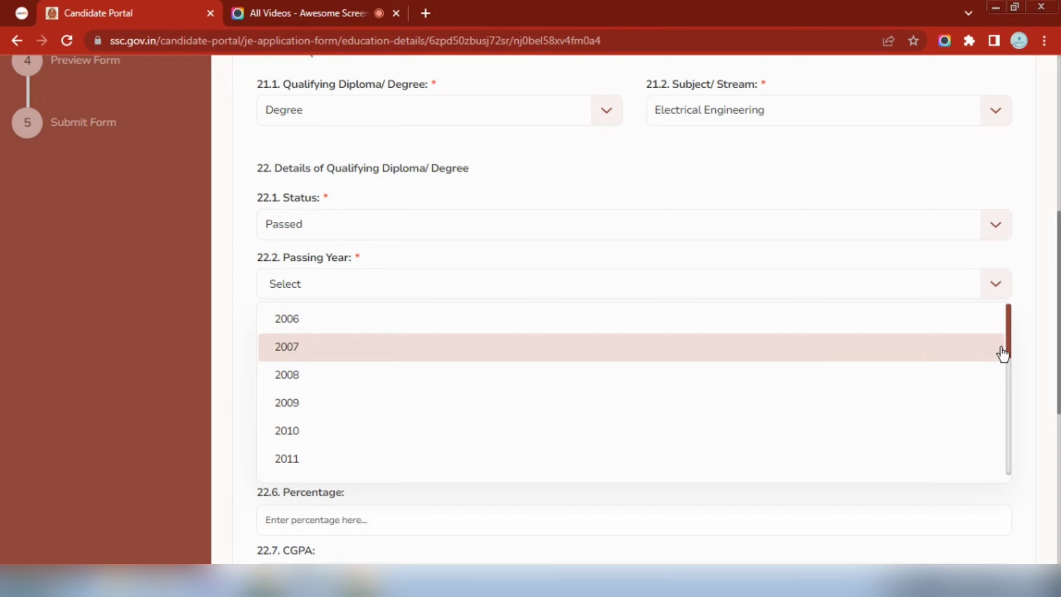
pyautogui.moveTo(1007, 347); pyautogui.dragTo(1021, 452)
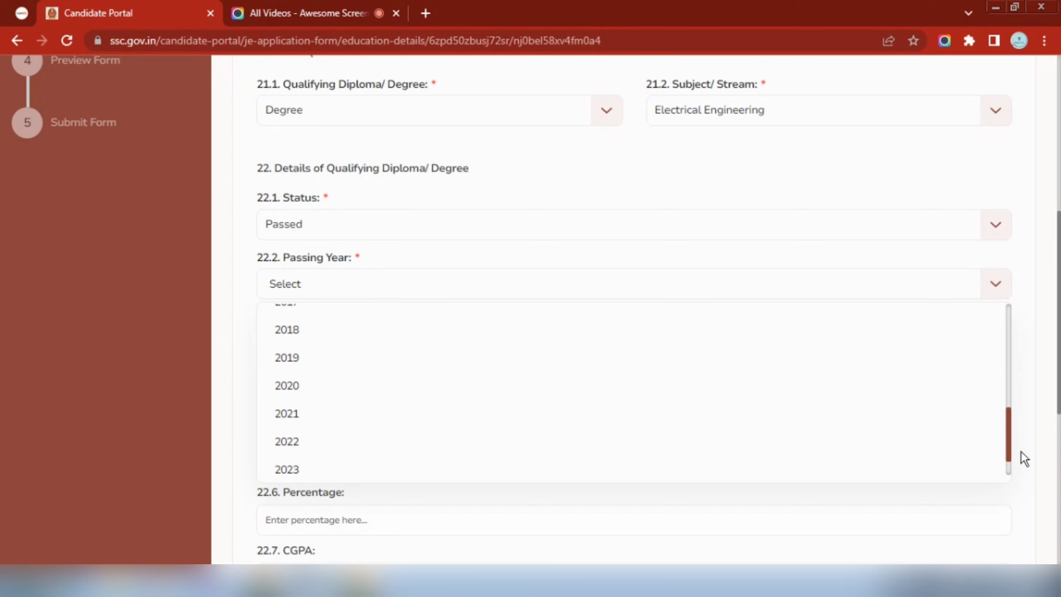
pyautogui.click(477, 342)
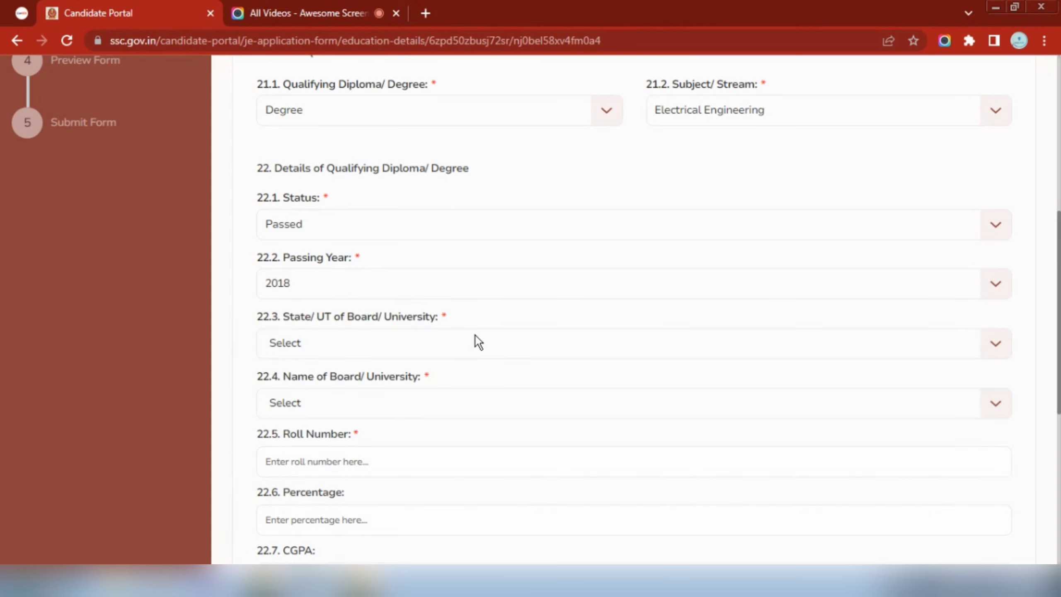
# Set the board's state to Uttar Pradesh and university to MAHATMA GANDHI KASHI VIDYAPEETH
pyautogui.click(347, 346)
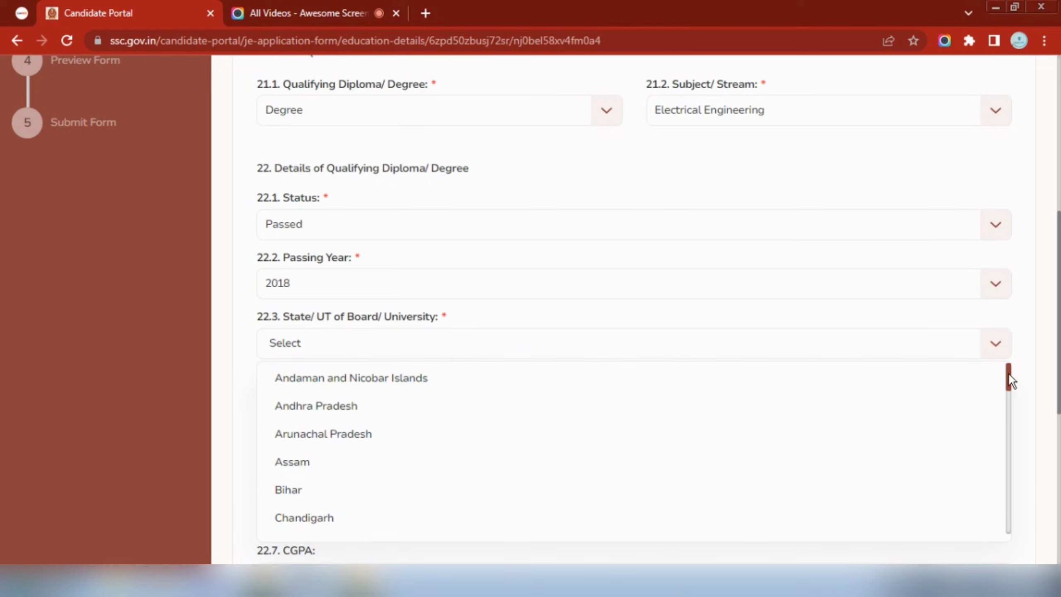
pyautogui.moveTo(1009, 374); pyautogui.dragTo(1008, 532)
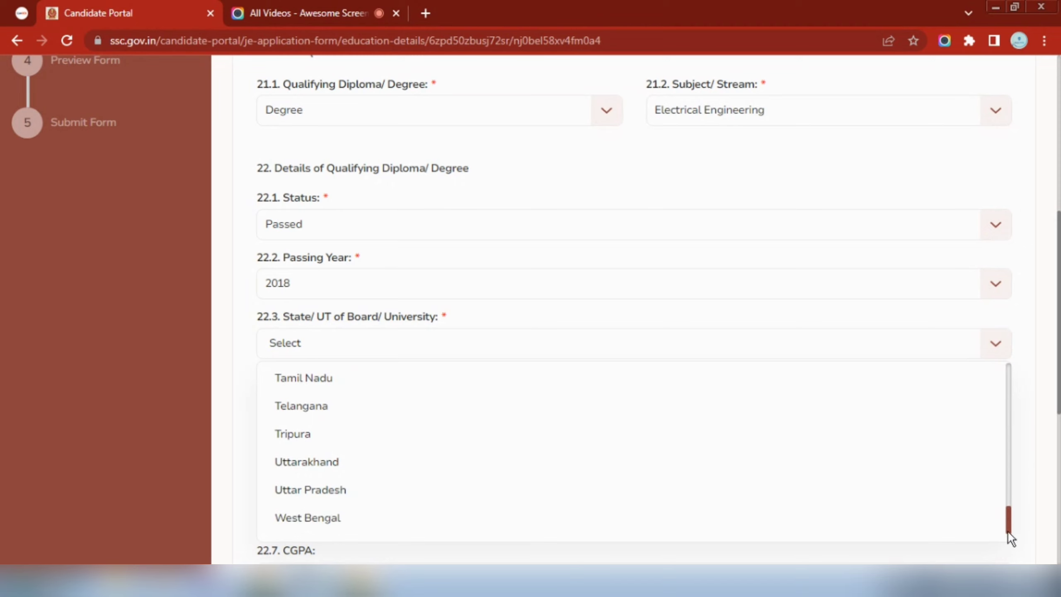
pyautogui.click(429, 487)
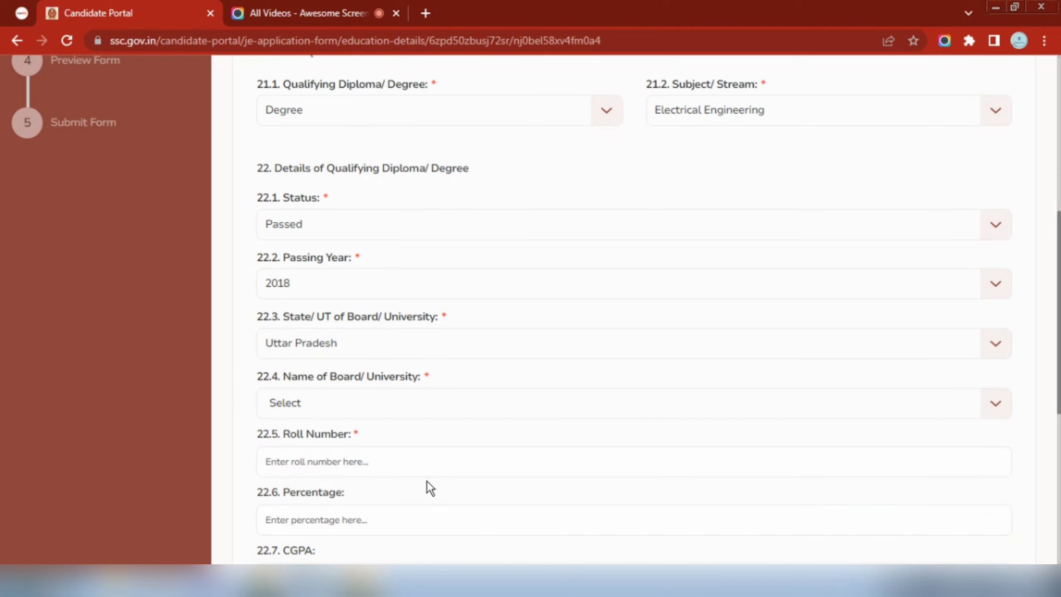
pyautogui.click(366, 406)
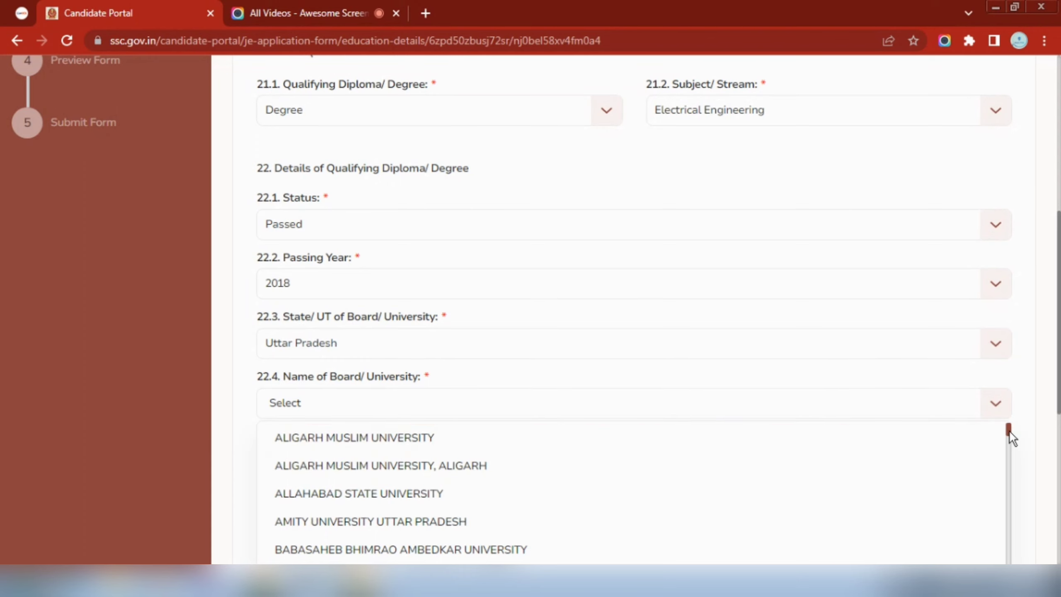
pyautogui.moveTo(1009, 432); pyautogui.dragTo(1011, 465)
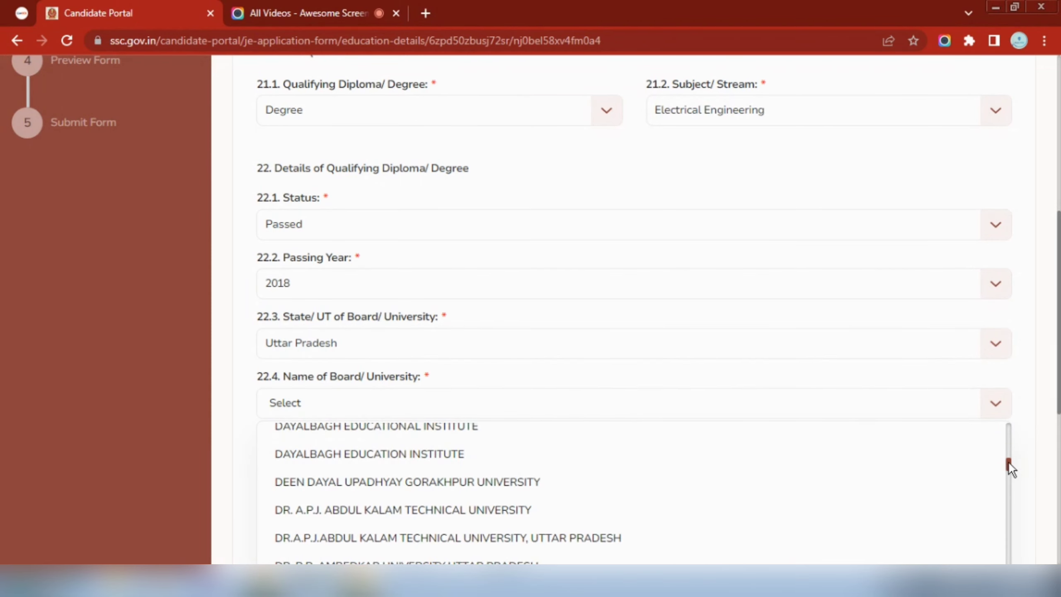
pyautogui.moveTo(1009, 461); pyautogui.dragTo(1009, 512)
pyautogui.click(570, 533)
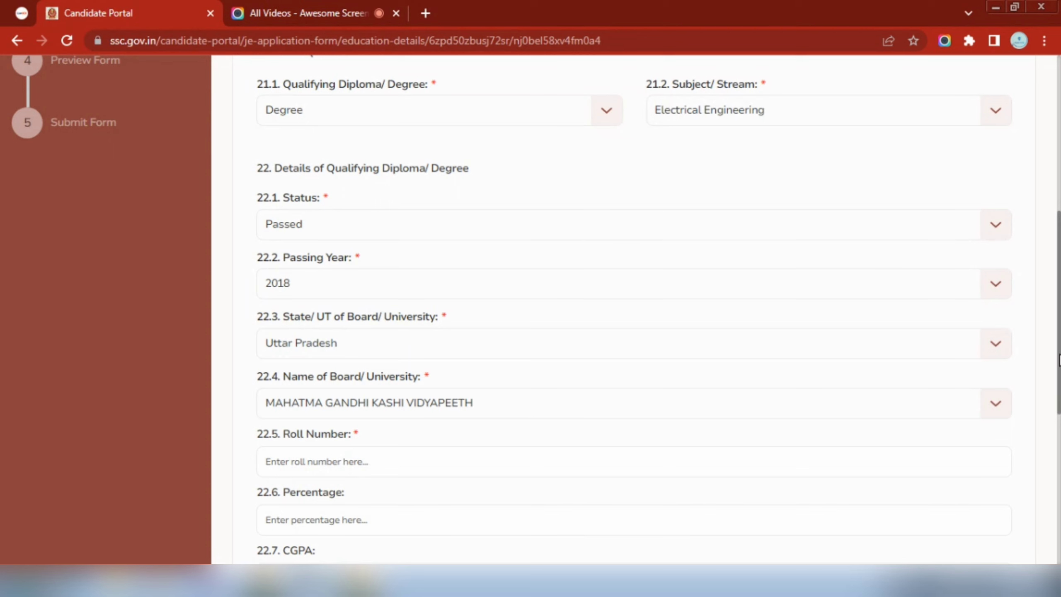
pyautogui.scroll(-5, 824, 405)
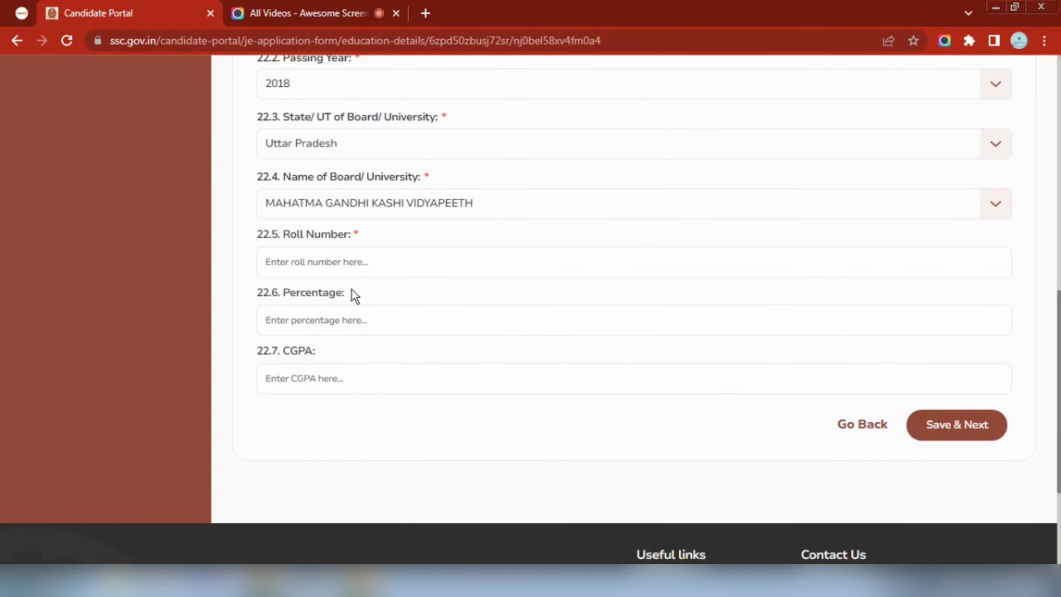
# Enter the roll number and 78 percentage, then save the education details
pyautogui.click(342, 264)
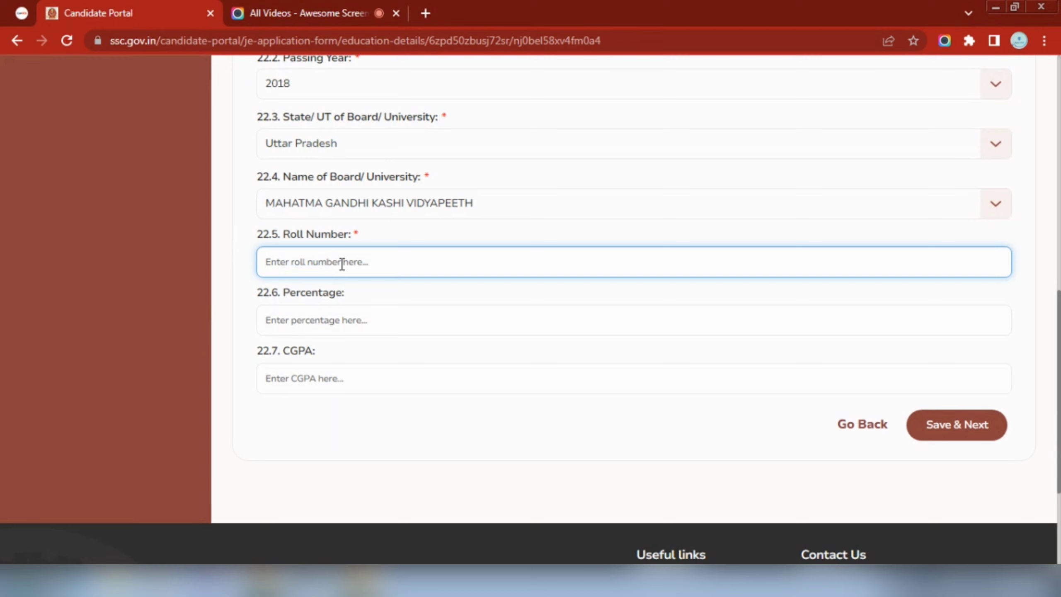
pyautogui.click(342, 312)
pyautogui.write('78')
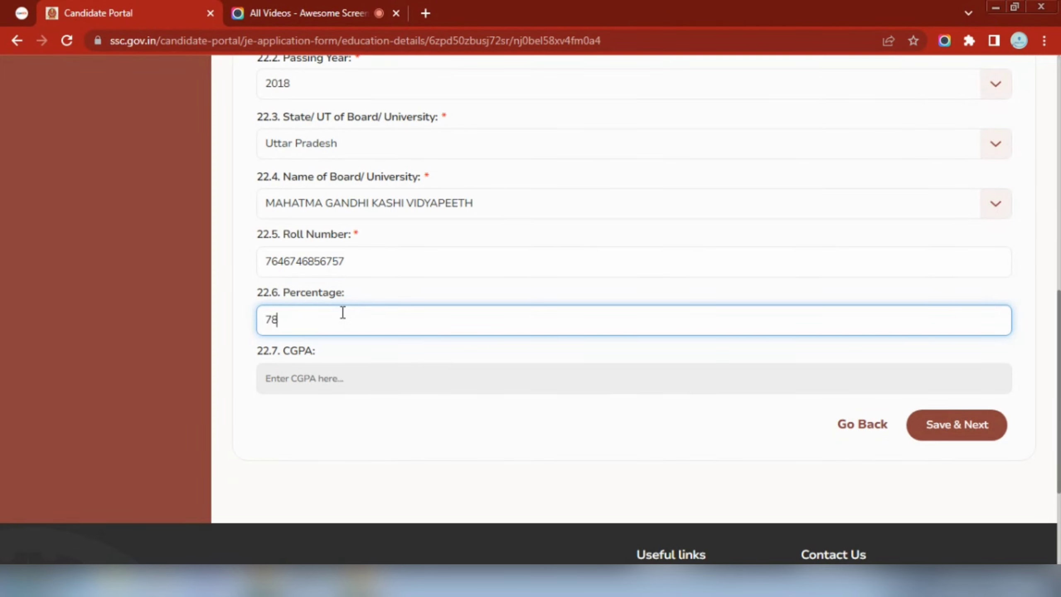
pyautogui.click(446, 421)
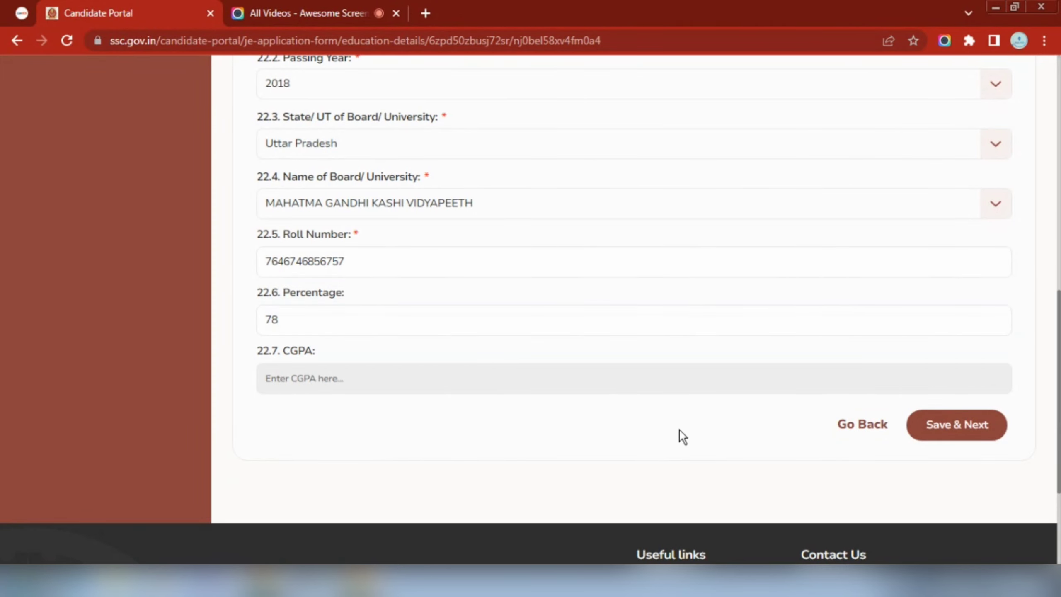
pyautogui.click(953, 429)
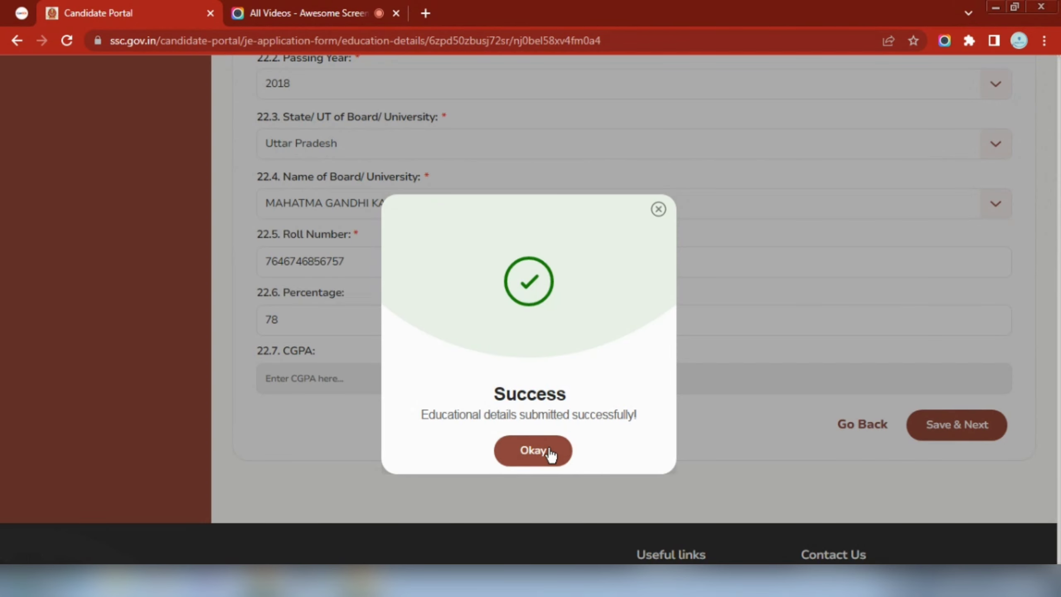
pyautogui.click(549, 452)
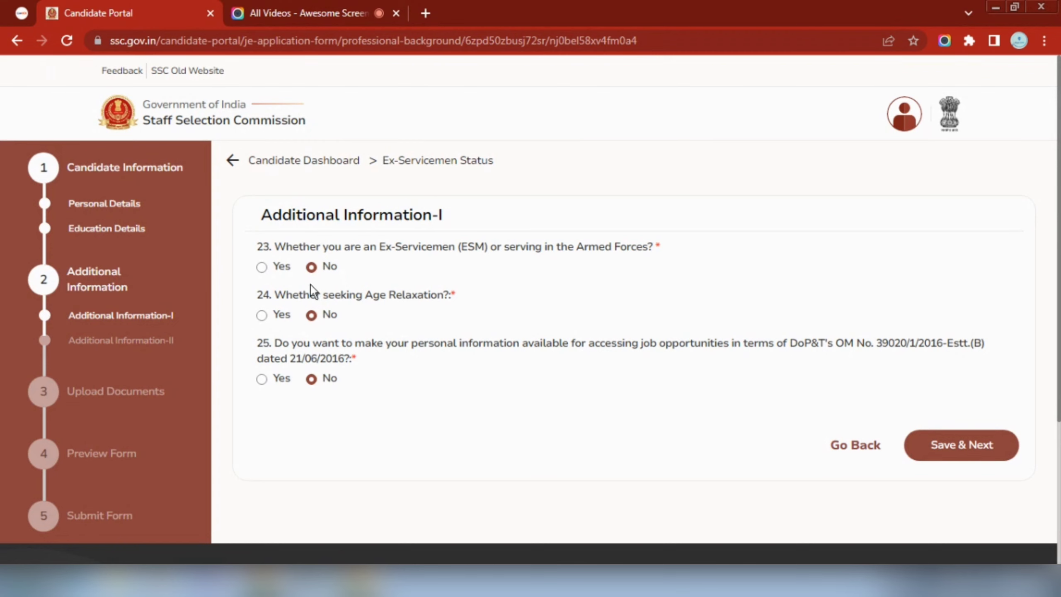
# Answer No for ex-servicemen and Yes for sharing personal information, then save Additional Information-I
pyautogui.click(262, 268)
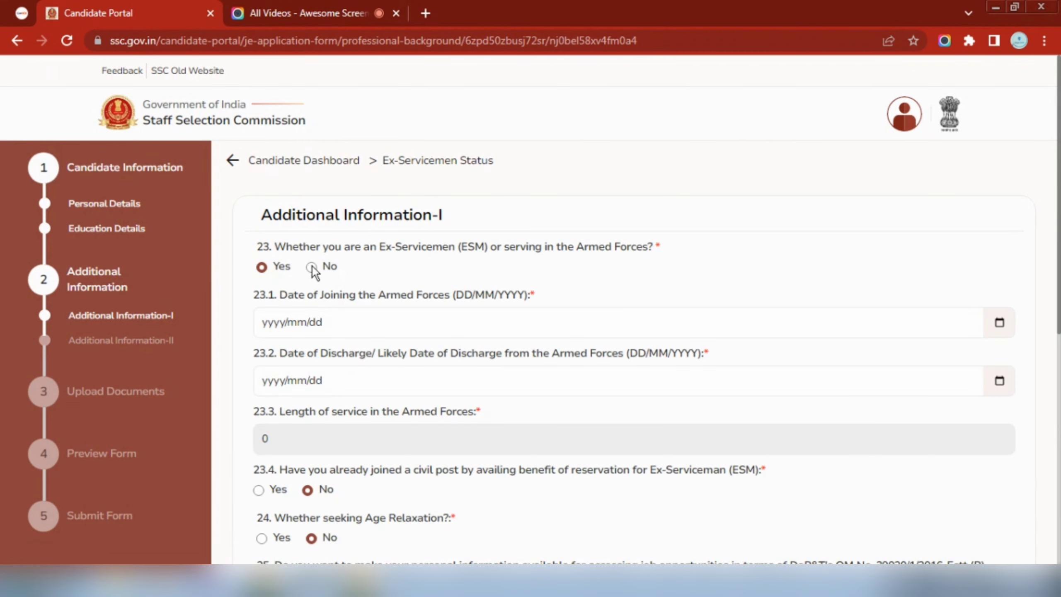
pyautogui.click(312, 267)
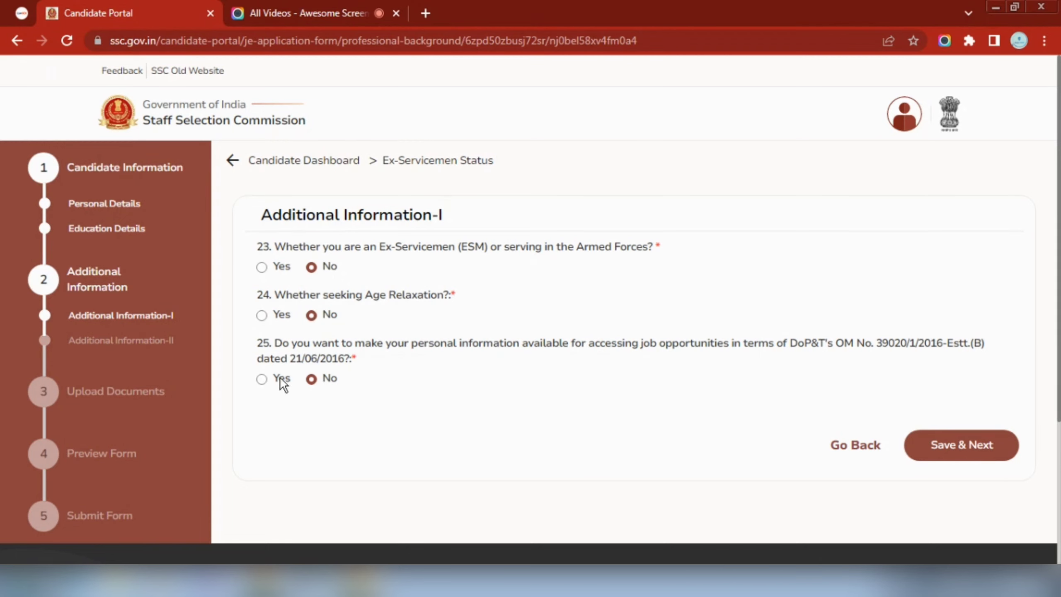
pyautogui.click(264, 381)
pyautogui.click(969, 457)
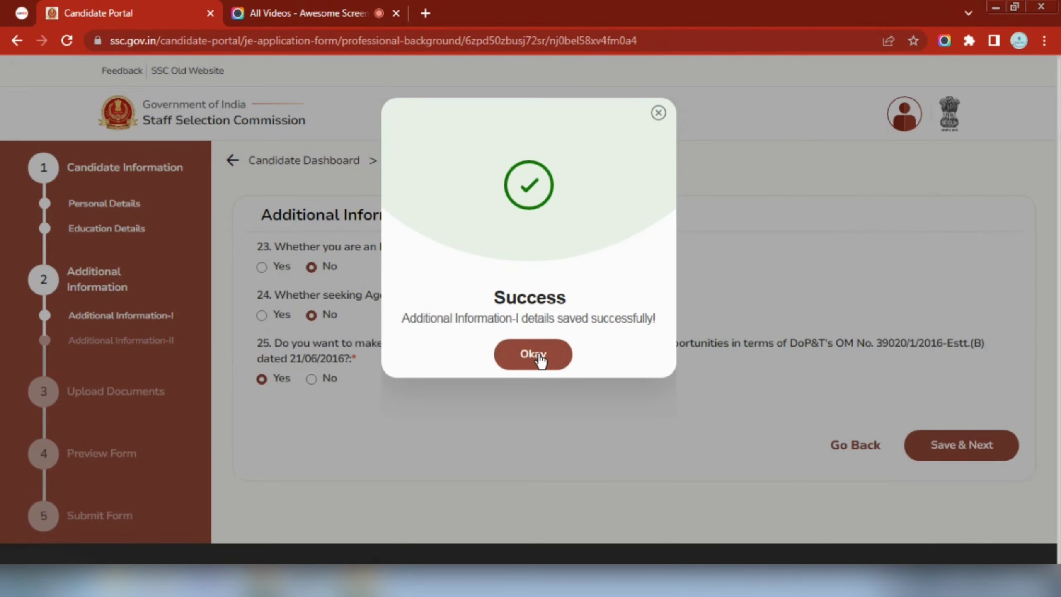
pyautogui.click(539, 360)
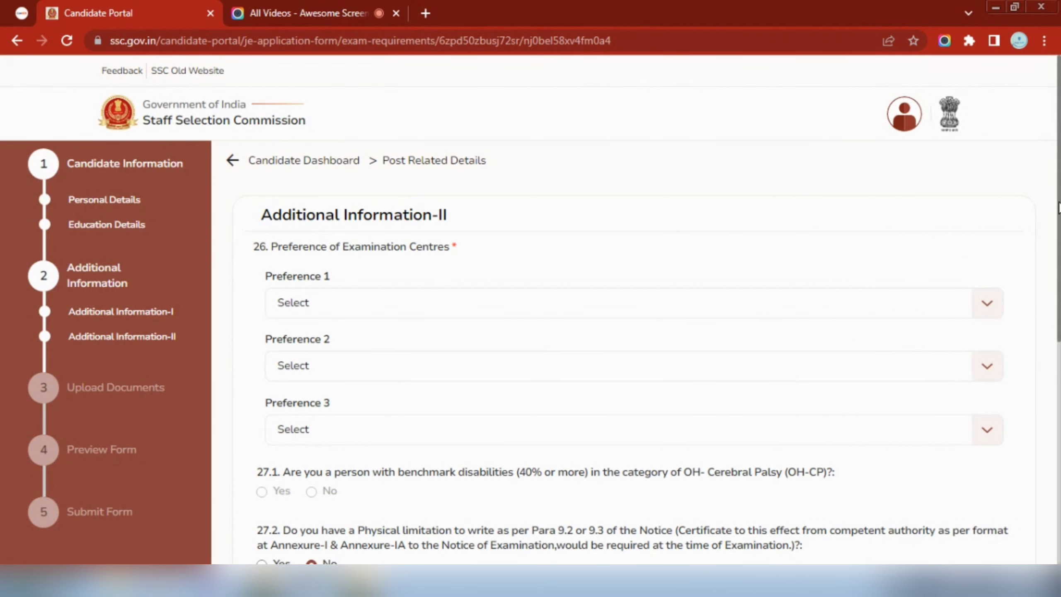
# Choose exam centres CR-Varanasi (3013), CR-Prayagraj (3003) and CR-Lucknow (3010) as preferences 1-3
pyautogui.scroll(-2, 1059, 207)
pyautogui.click(891, 218)
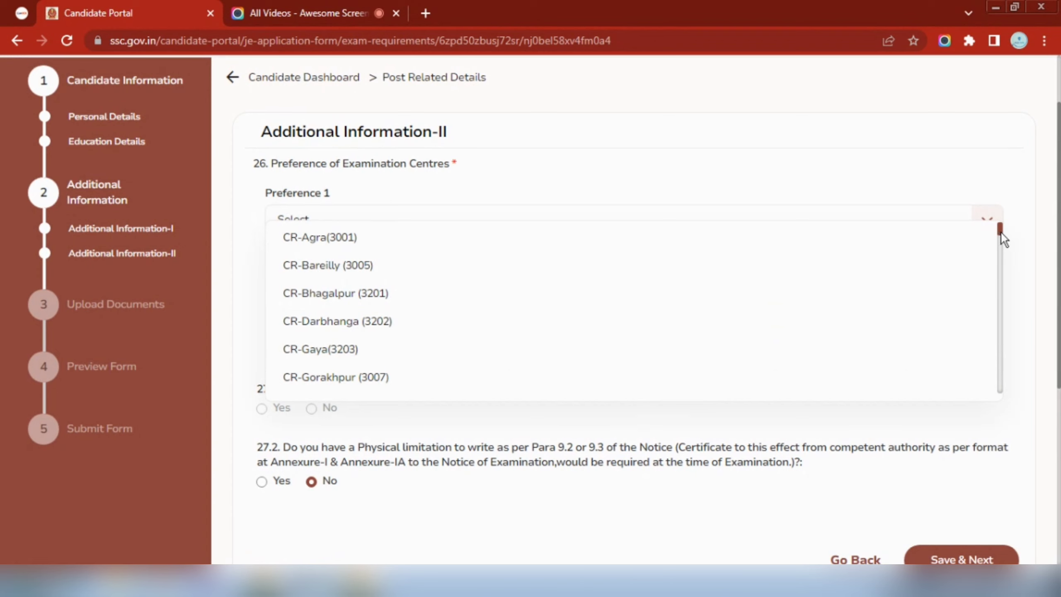
pyautogui.moveTo(1001, 233); pyautogui.dragTo(1001, 248)
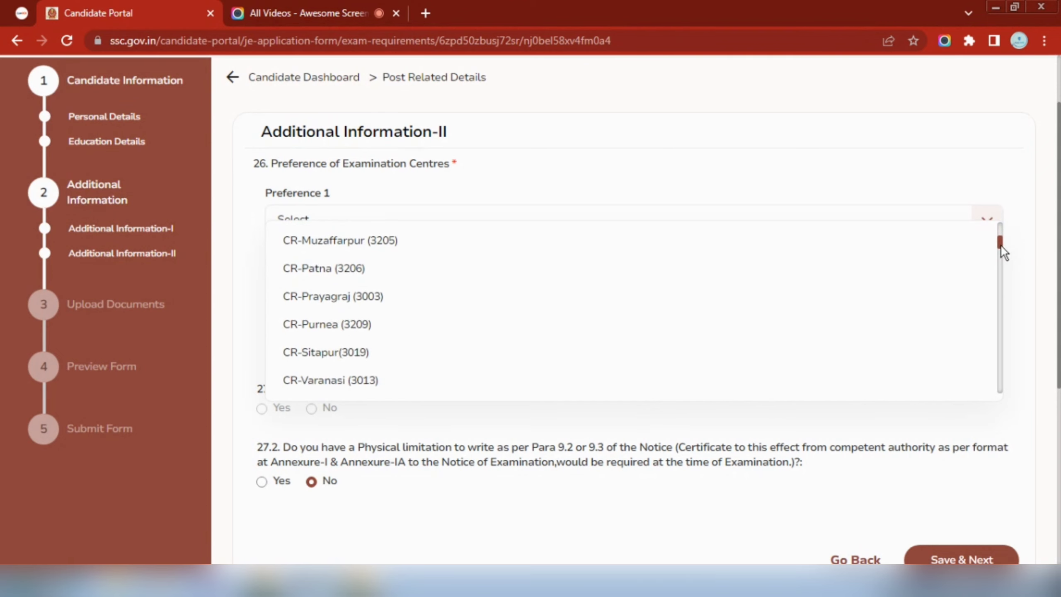
pyautogui.click(445, 386)
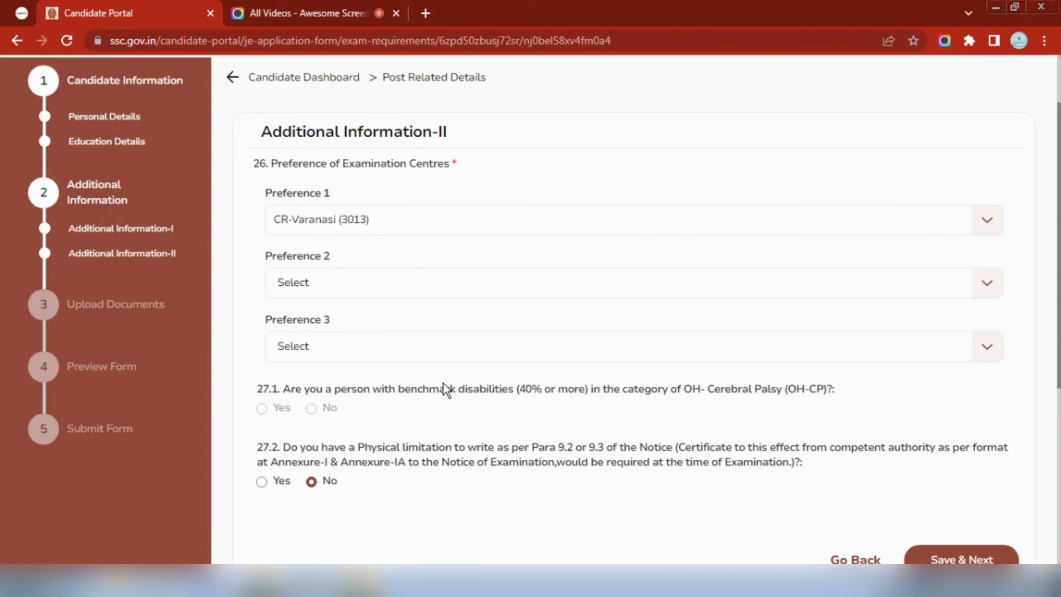
pyautogui.click(408, 289)
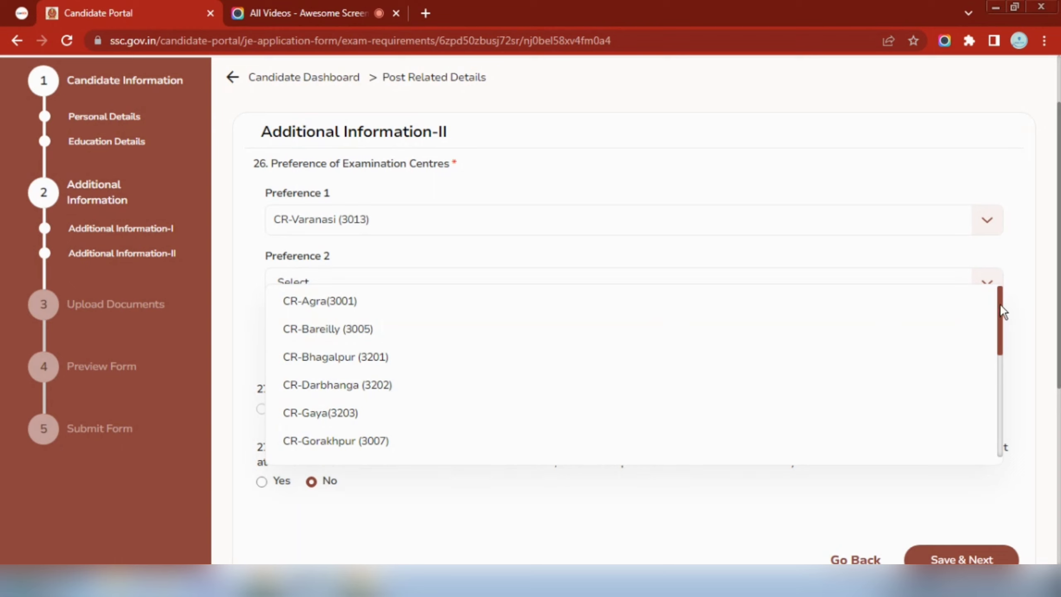
pyautogui.moveTo(1004, 311); pyautogui.dragTo(1006, 414)
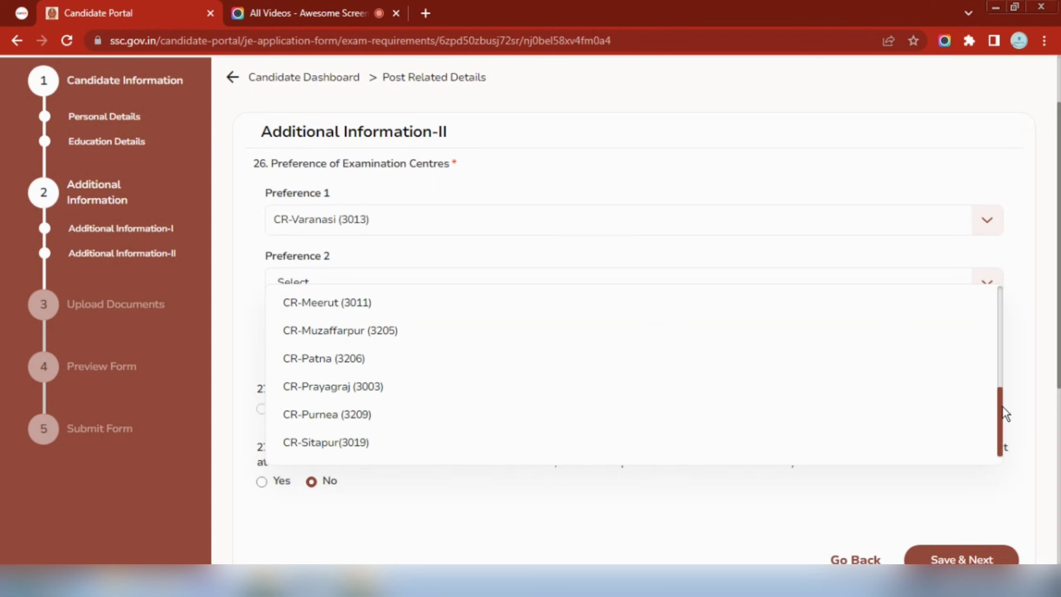
pyautogui.click(538, 386)
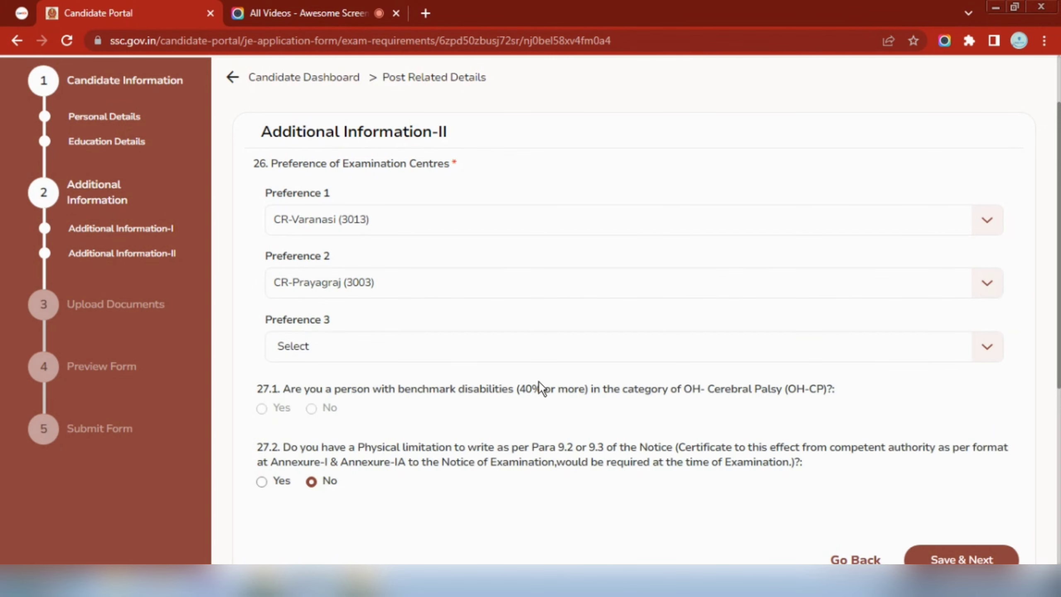
pyautogui.click(459, 355)
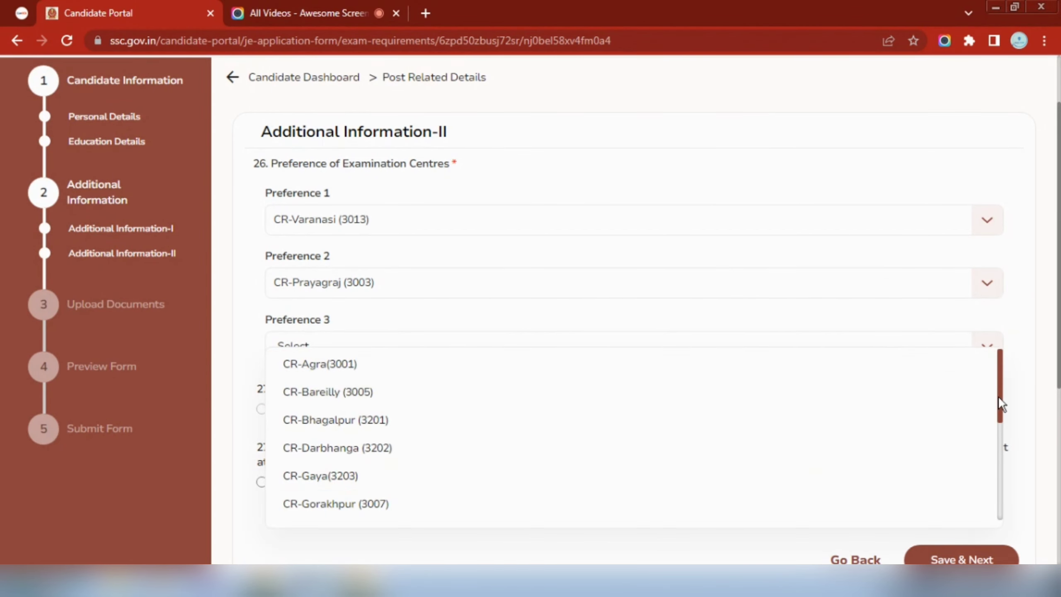
pyautogui.moveTo(1001, 405); pyautogui.dragTo(1003, 462)
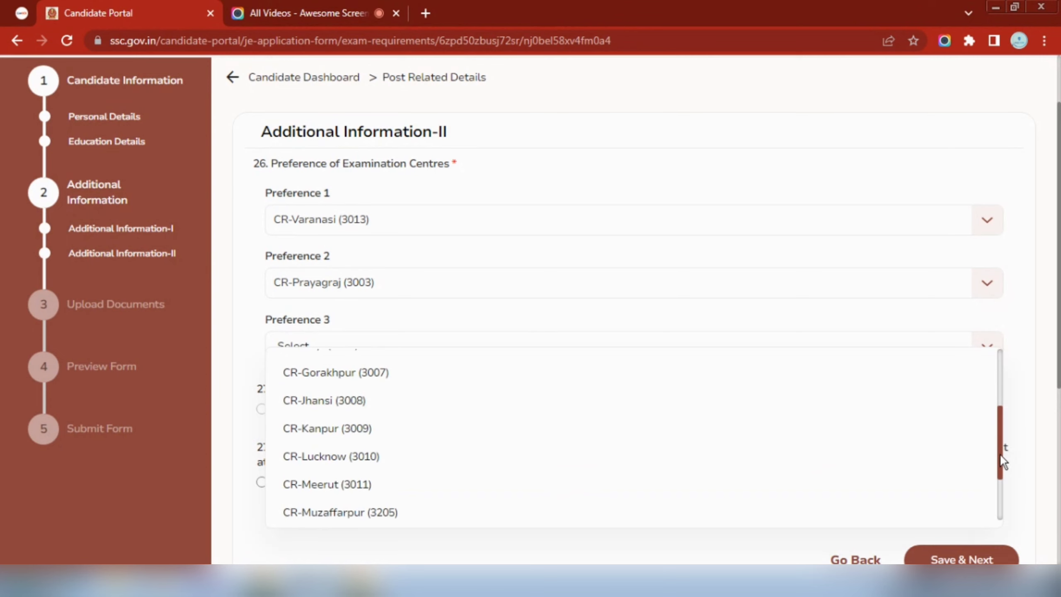
pyautogui.click(654, 461)
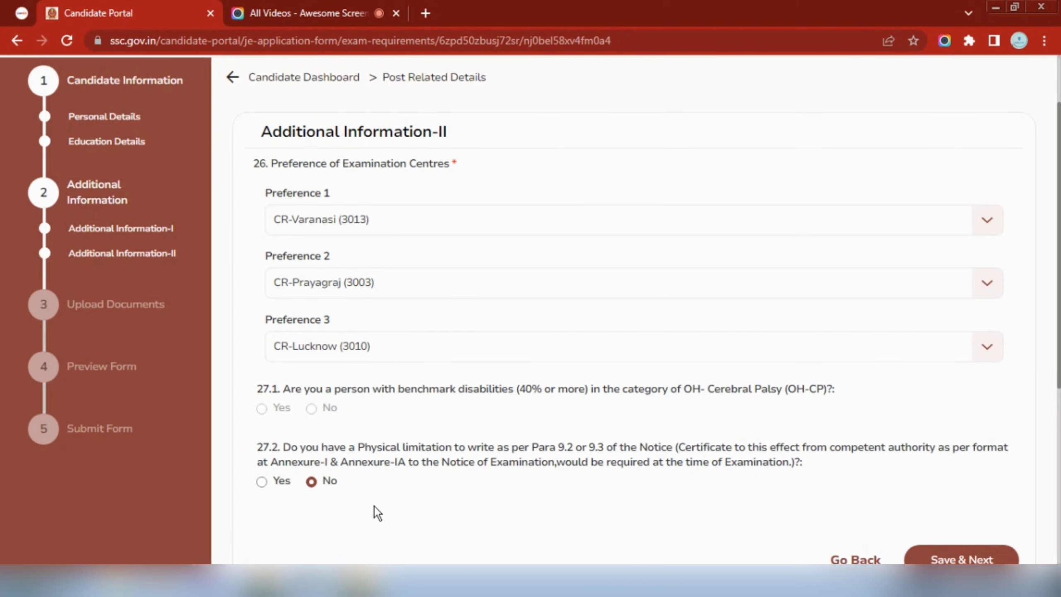
pyautogui.scroll(-3, 1059, 375)
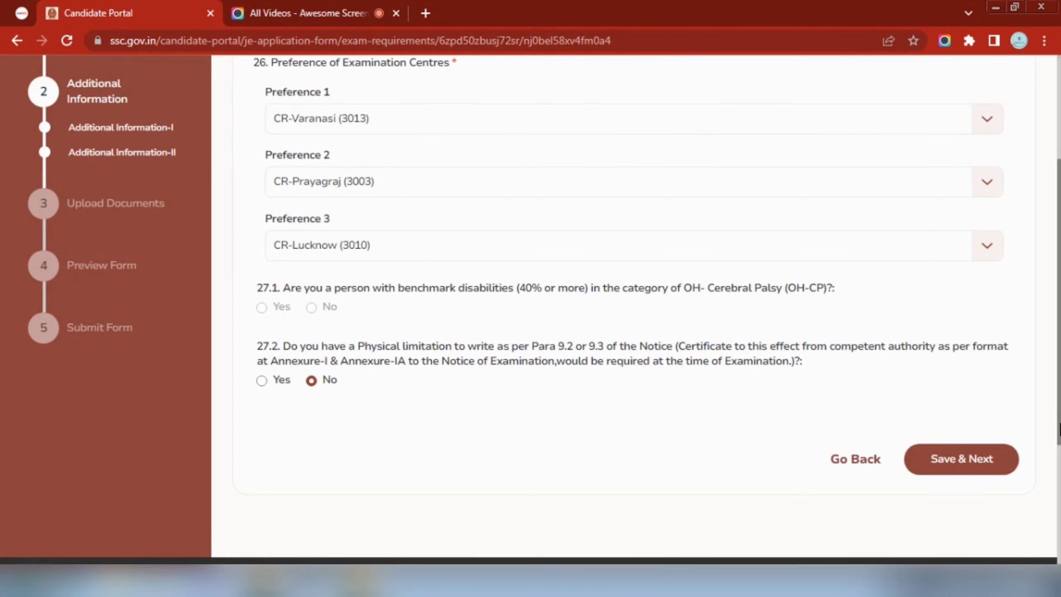
# Save Additional Information-II, confirm the success message, and review the Upload Documents page
pyautogui.click(965, 458)
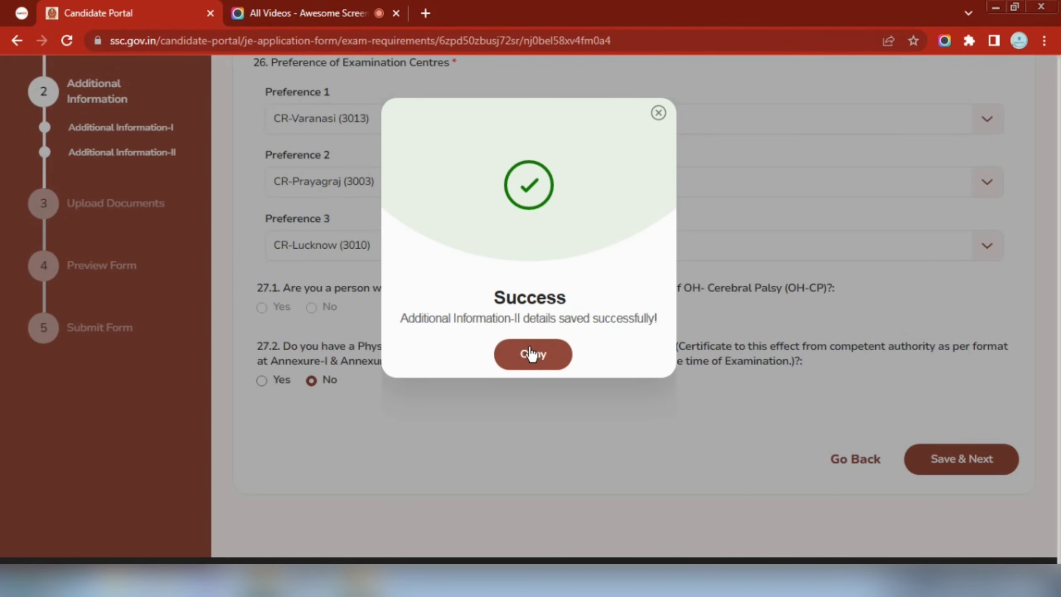
pyautogui.click(531, 354)
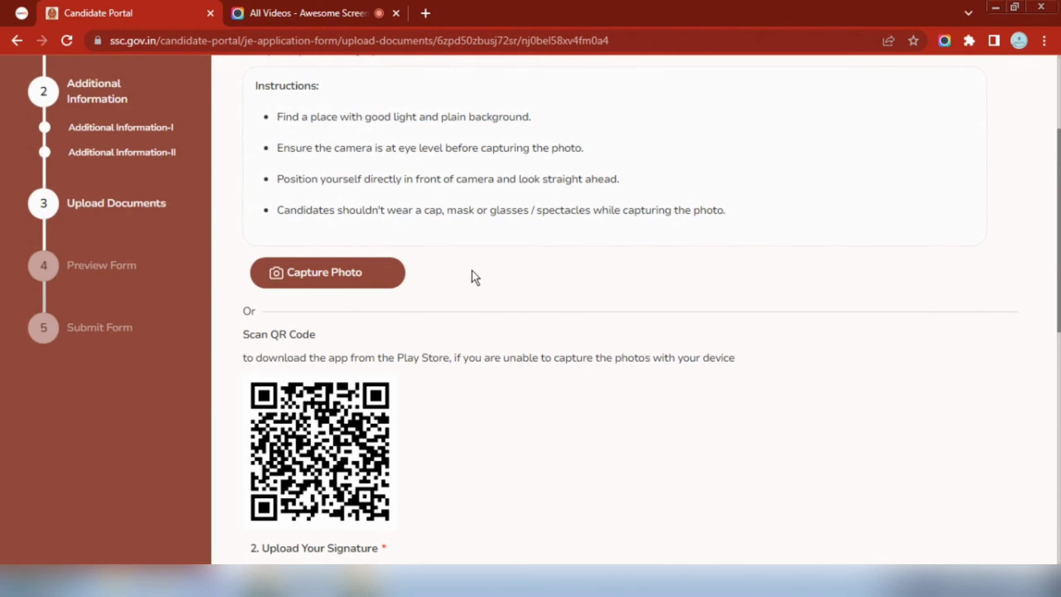
pyautogui.moveTo(1059, 311); pyautogui.dragTo(1059, 192)
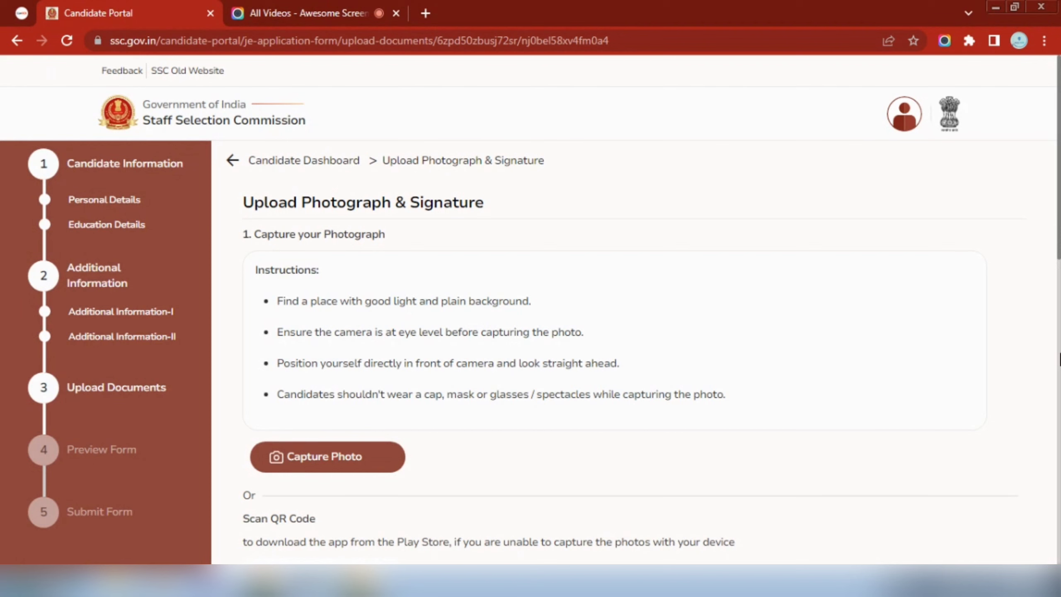
pyautogui.moveTo(1059, 248); pyautogui.dragTo(1059, 295)
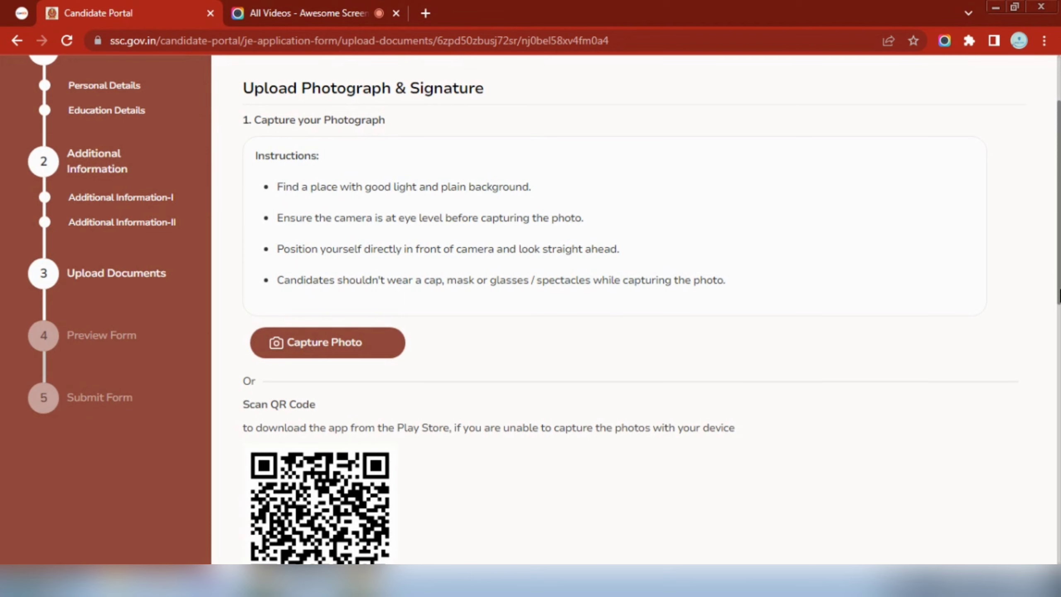
pyautogui.scroll(-3, 422, 431)
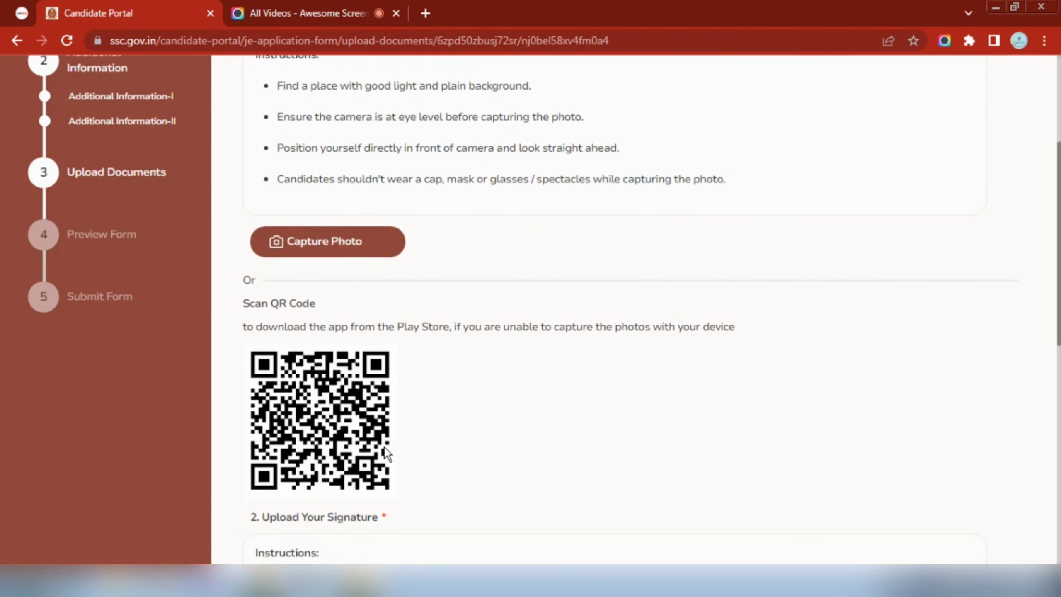
pyautogui.moveTo(1059, 299); pyautogui.dragTo(1059, 343)
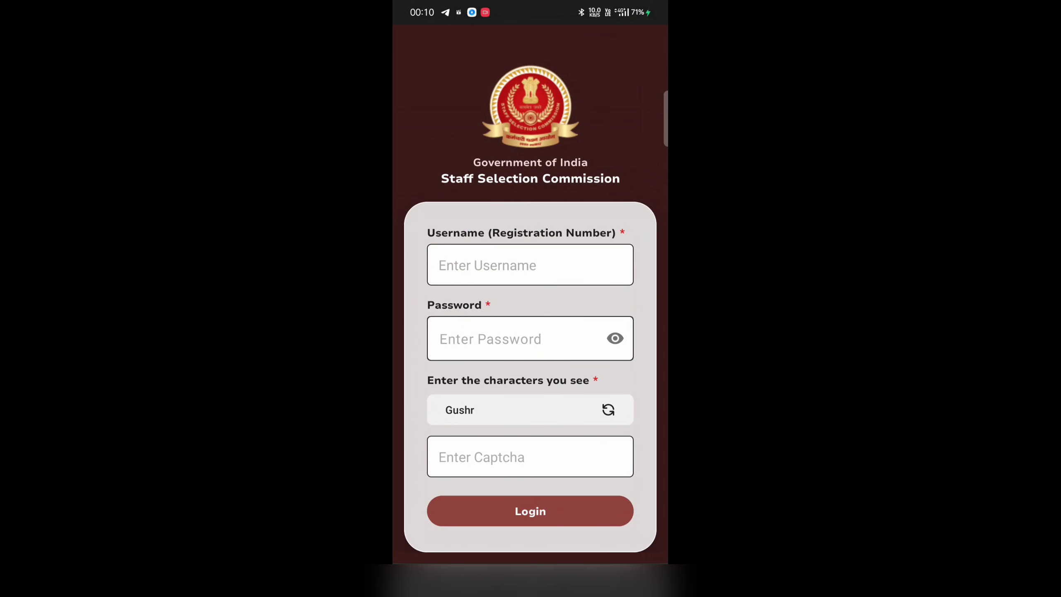
# Enter the registration number in the mobile app's Username field
pyautogui.click(529, 264)
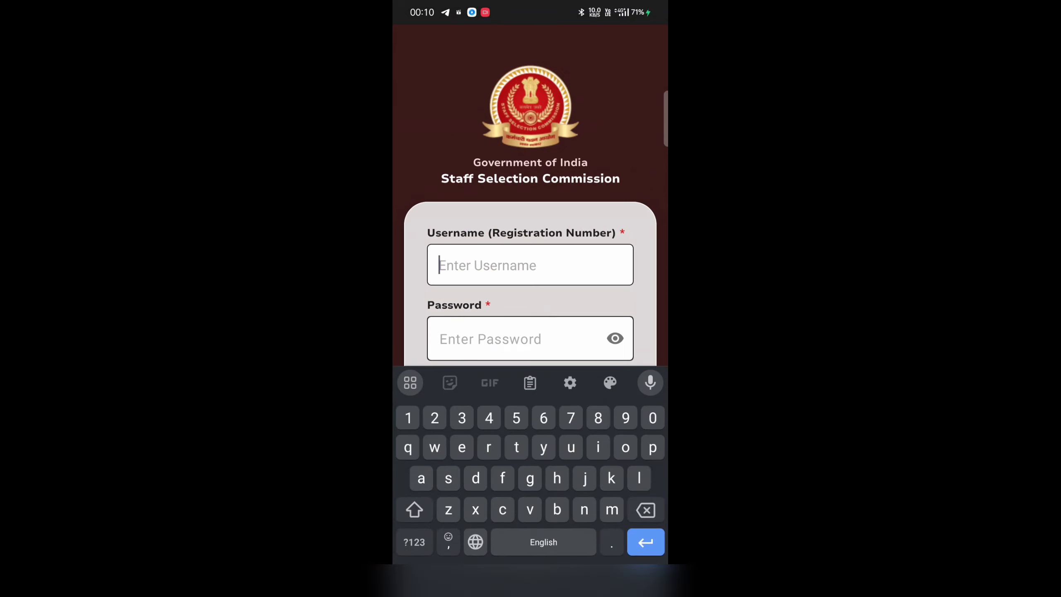
pyautogui.write('1')
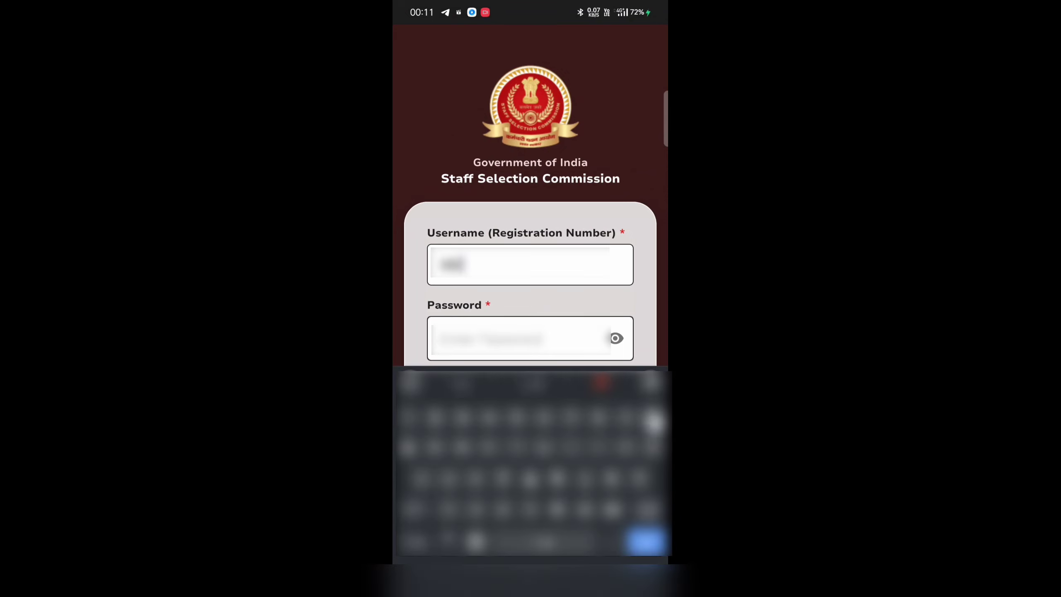
pyautogui.write('••')
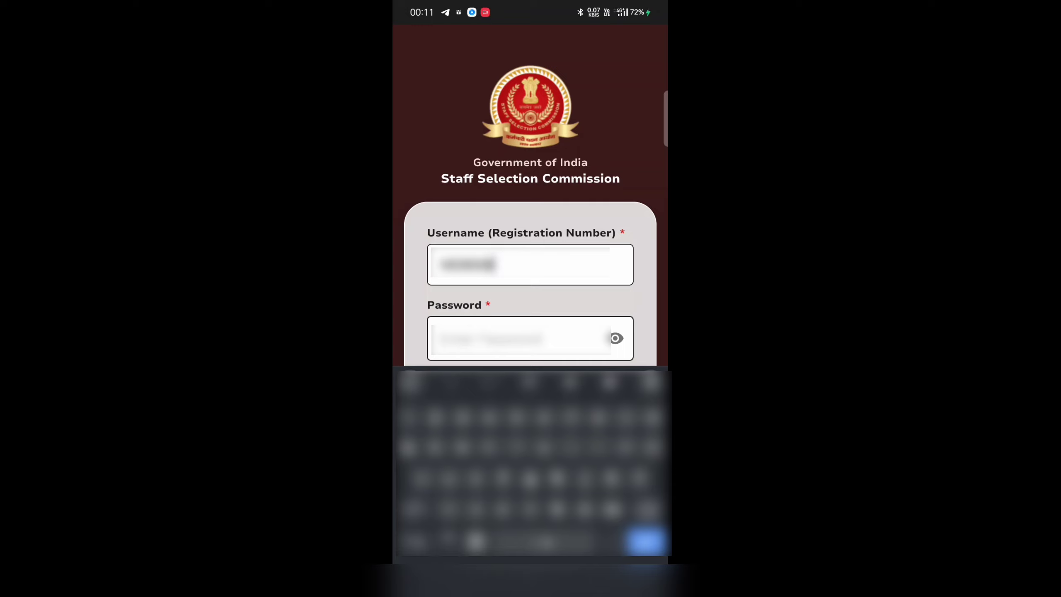
pyautogui.click(464, 424)
pyautogui.click(634, 423)
pyautogui.click(606, 421)
pyautogui.click(468, 424)
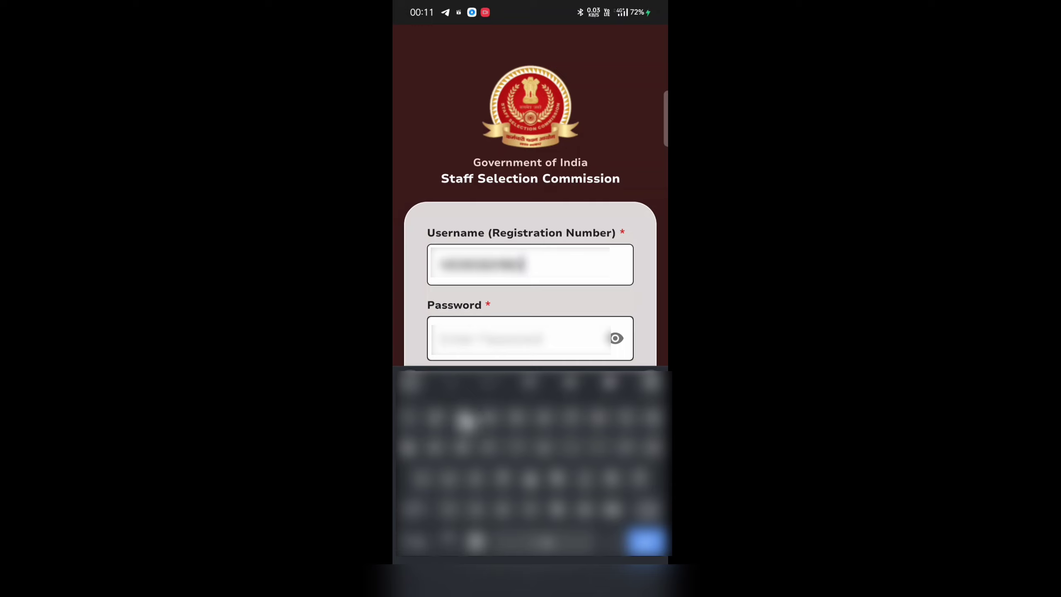
pyautogui.click(508, 340)
pyautogui.click(417, 517)
pyautogui.click(488, 447)
# Enter the account password on the on-screen keyboard
pyautogui.click(602, 449)
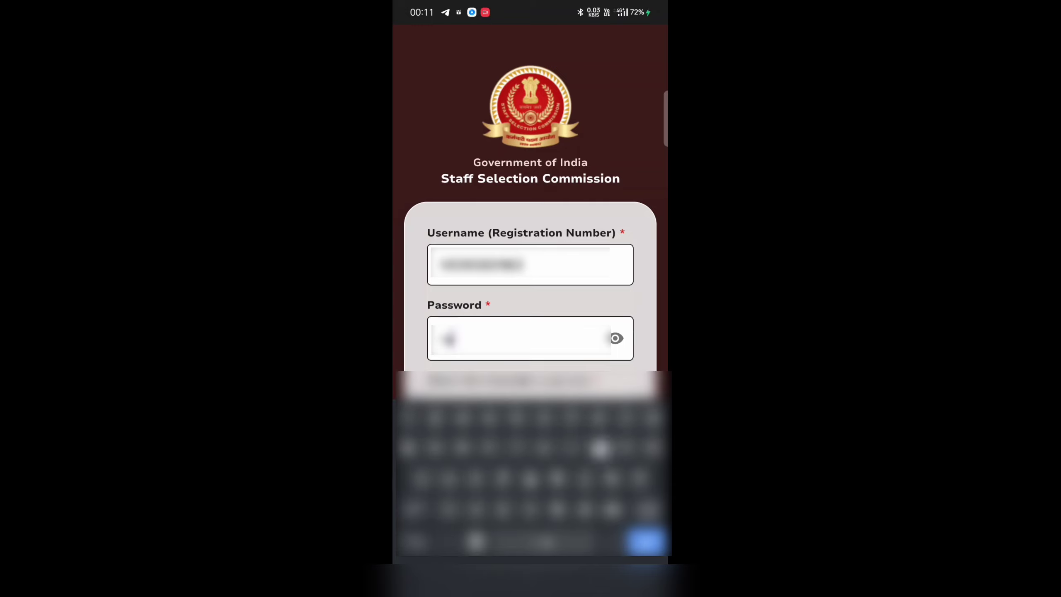
pyautogui.click(584, 501)
pyautogui.click(600, 443)
pyautogui.click(523, 445)
pyautogui.click(466, 441)
pyautogui.click(555, 478)
pyautogui.click(438, 417)
pyautogui.click(571, 424)
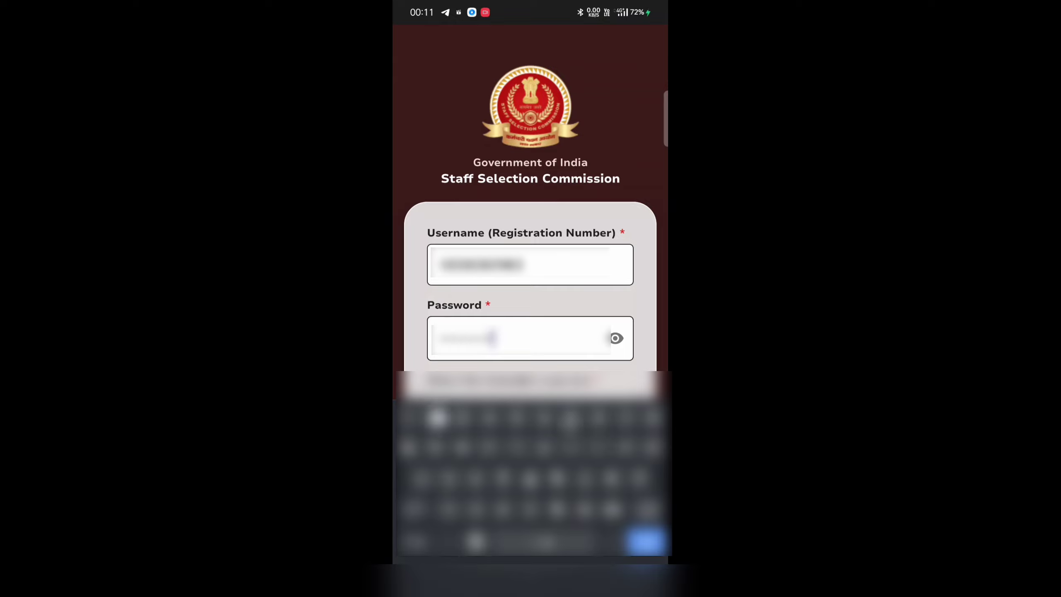
pyautogui.click(409, 420)
pyautogui.click(414, 557)
pyautogui.click(410, 461)
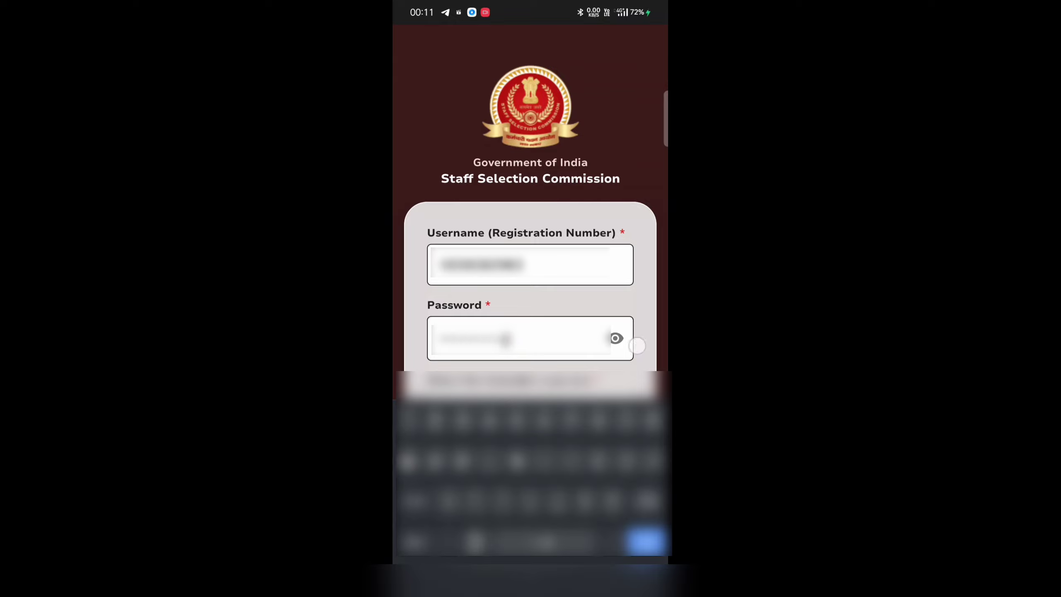
# Fill in the displayed captcha characters and log in
pyautogui.click(597, 581)
pyautogui.click(480, 457)
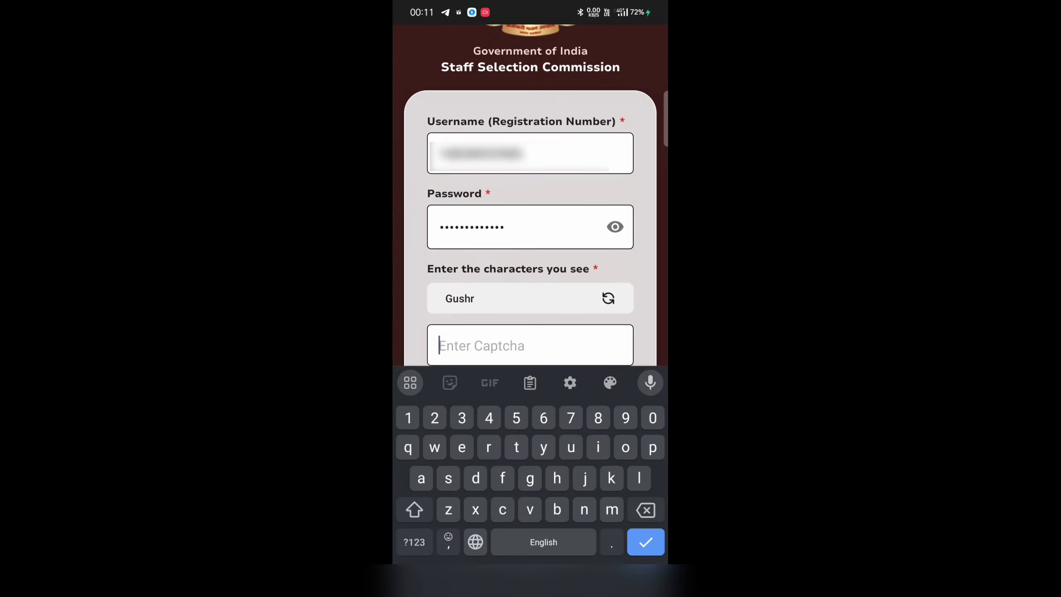
pyautogui.write('Gu')
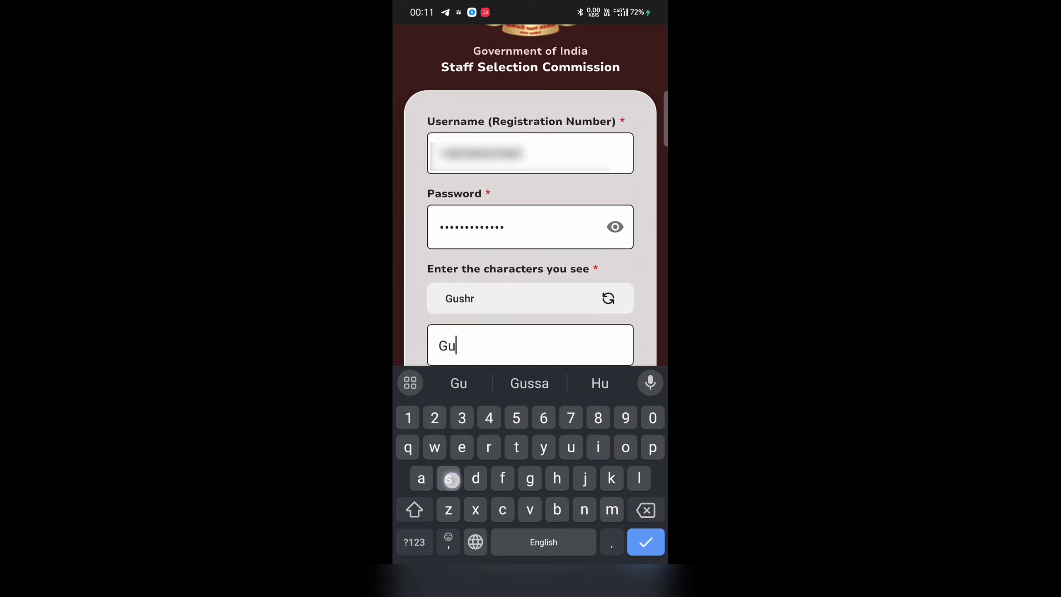
pyautogui.write('shr')
pyautogui.click(597, 581)
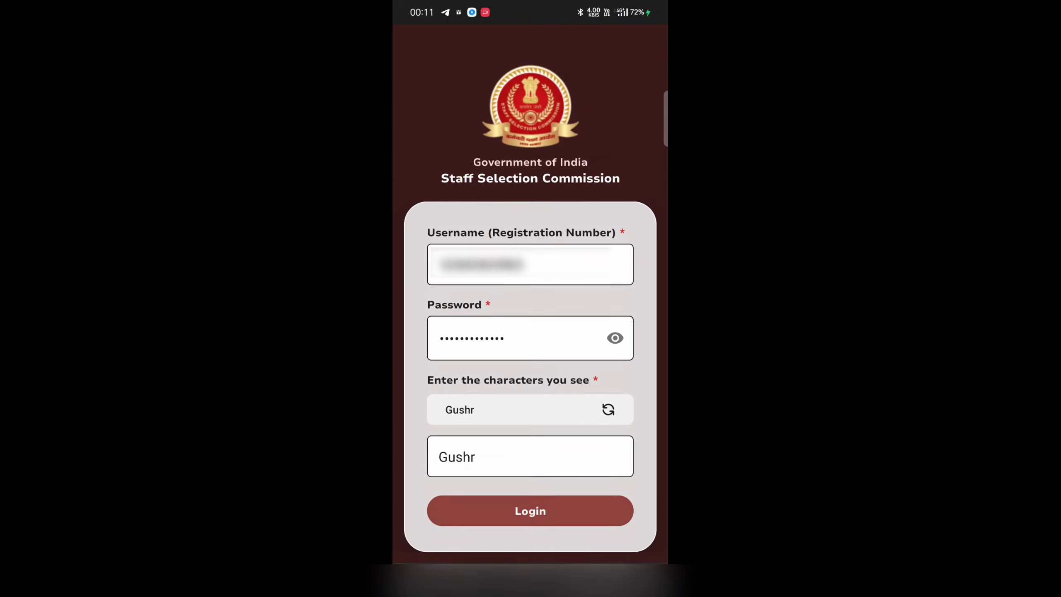
pyautogui.click(561, 513)
# Accept the Privacy Policy and open the photo camera for the Junior Engineer 2024 application
pyautogui.click(617, 330)
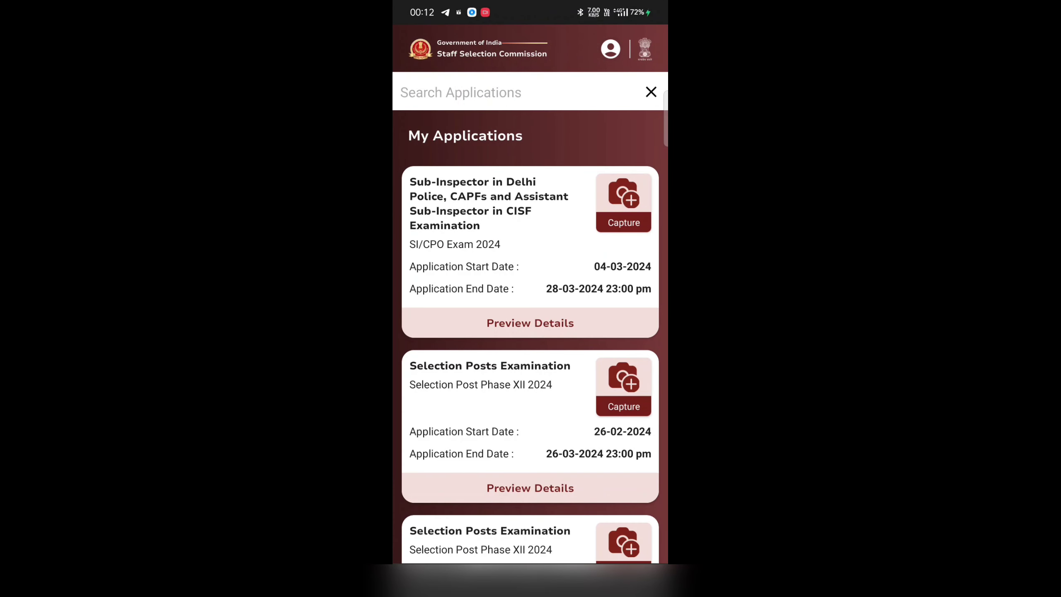
pyautogui.scroll(-6, 531, 361)
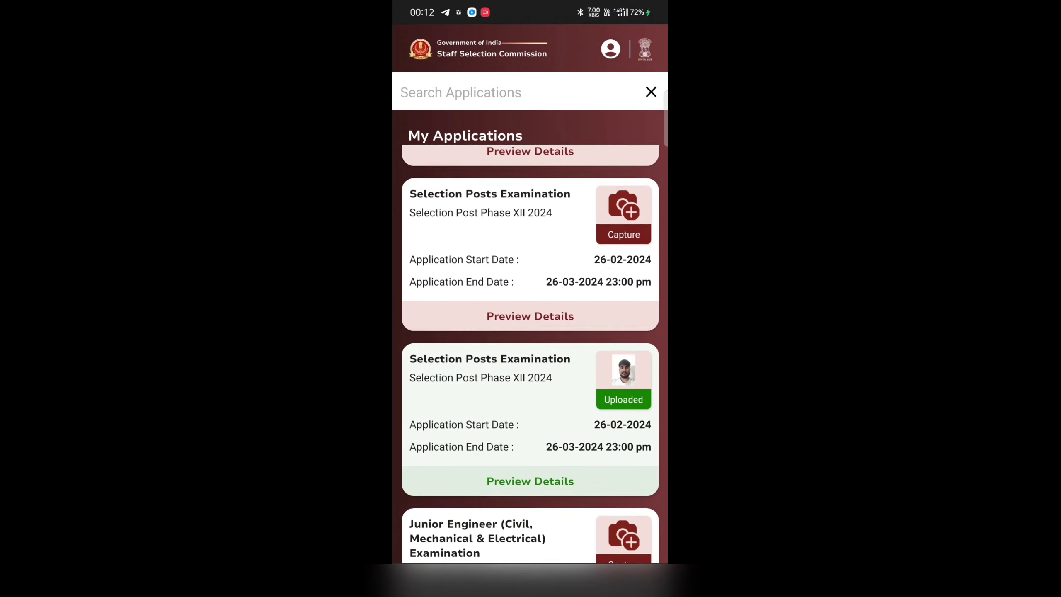
pyautogui.scroll(-1, 560, 485)
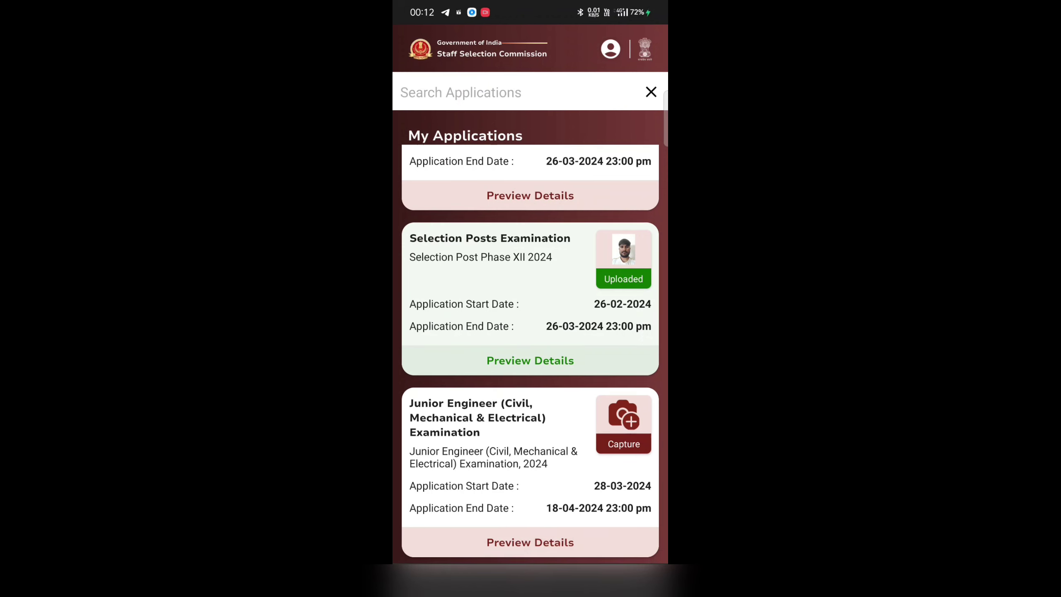
pyautogui.click(623, 425)
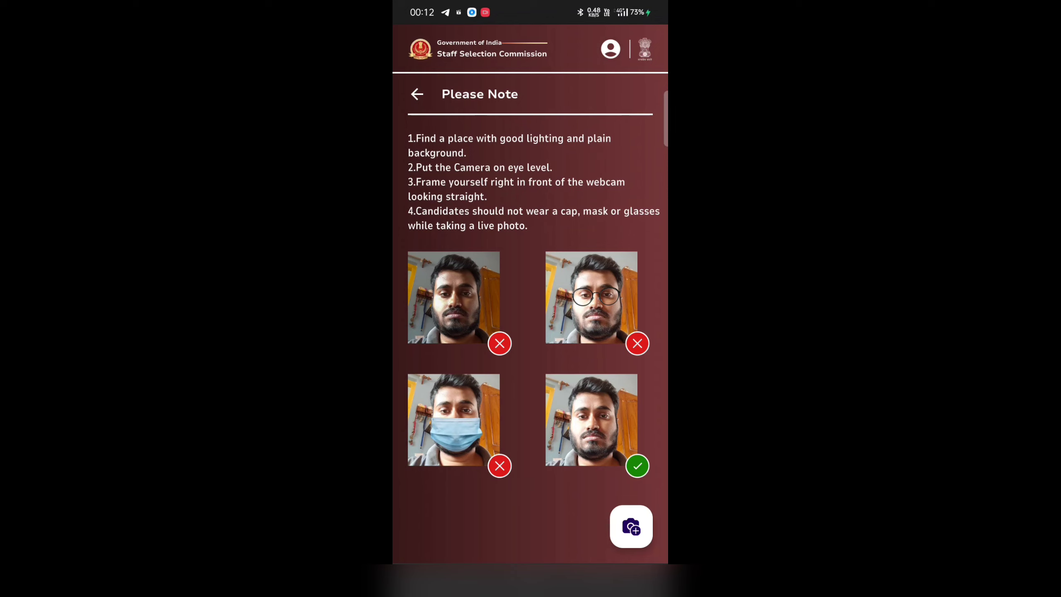
pyautogui.click(631, 526)
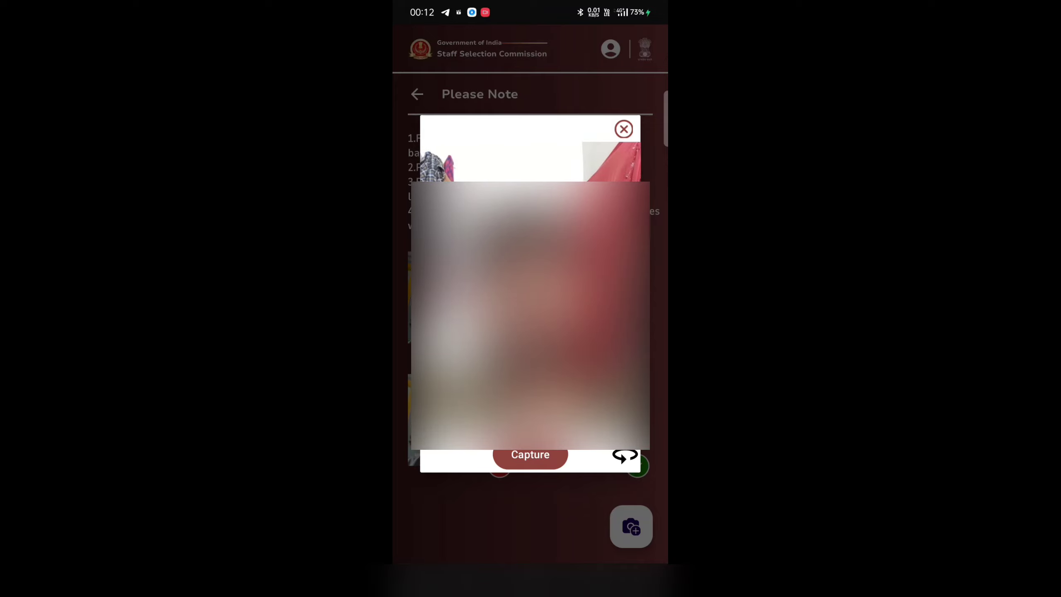
# Take a live photo, retake it once, and upload the new photo
pyautogui.click(530, 454)
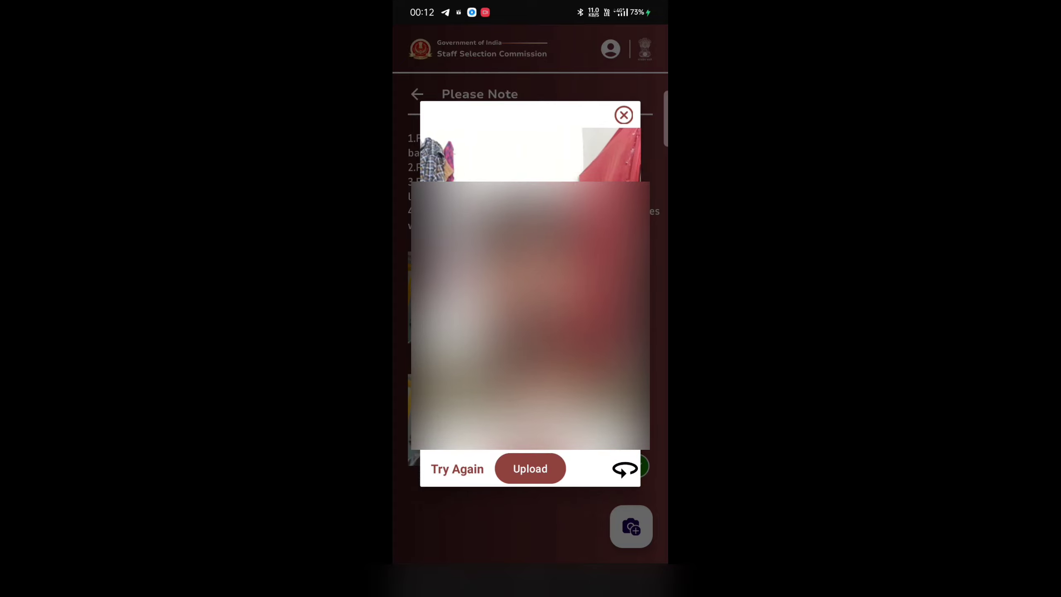
pyautogui.click(457, 468)
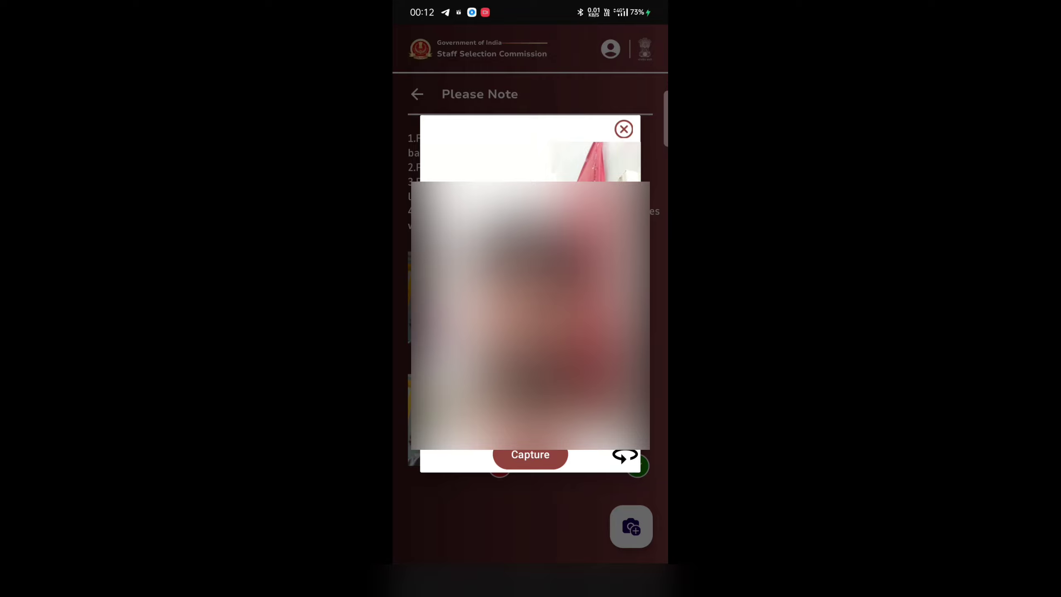
pyautogui.click(530, 454)
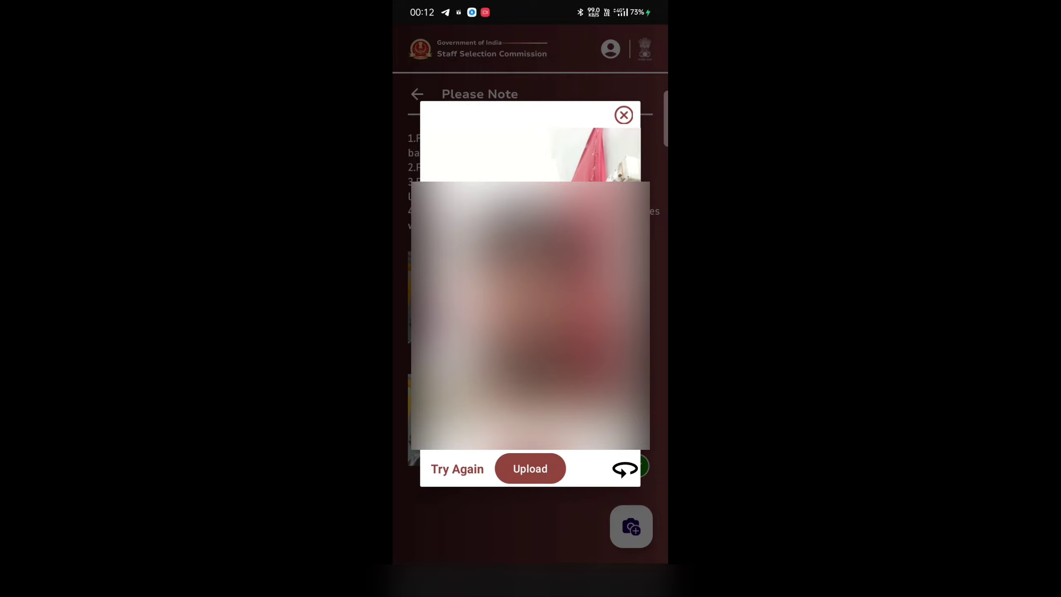
pyautogui.click(530, 468)
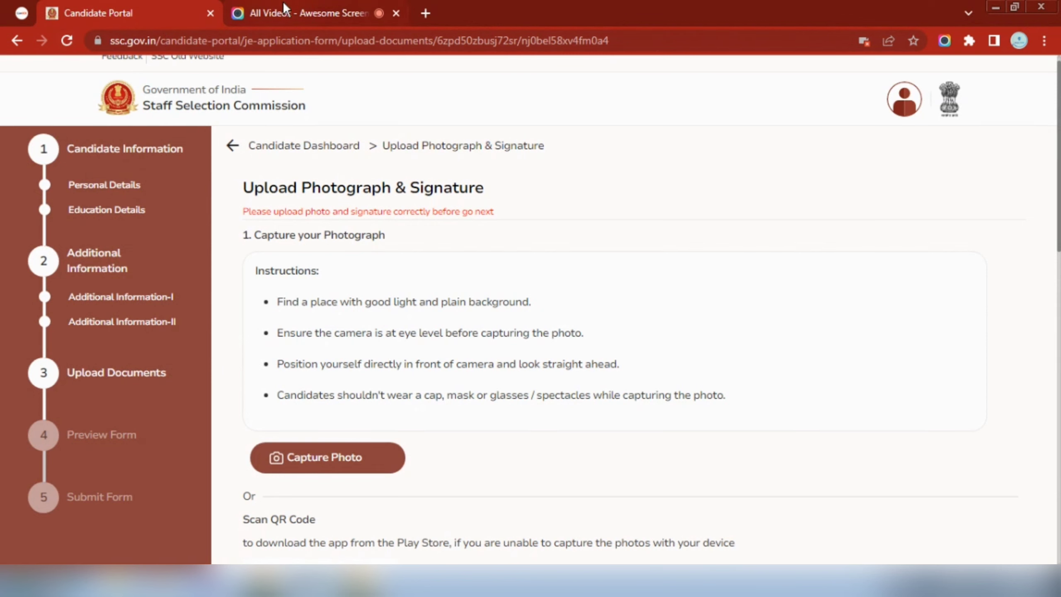
pyautogui.click(67, 40)
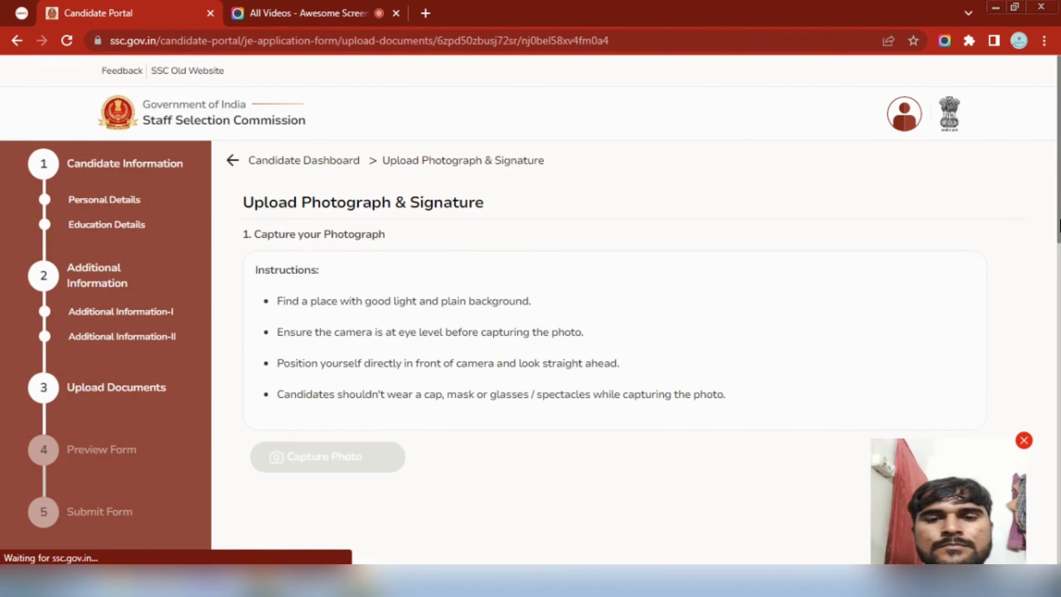
pyautogui.scroll(-6, 530, 317)
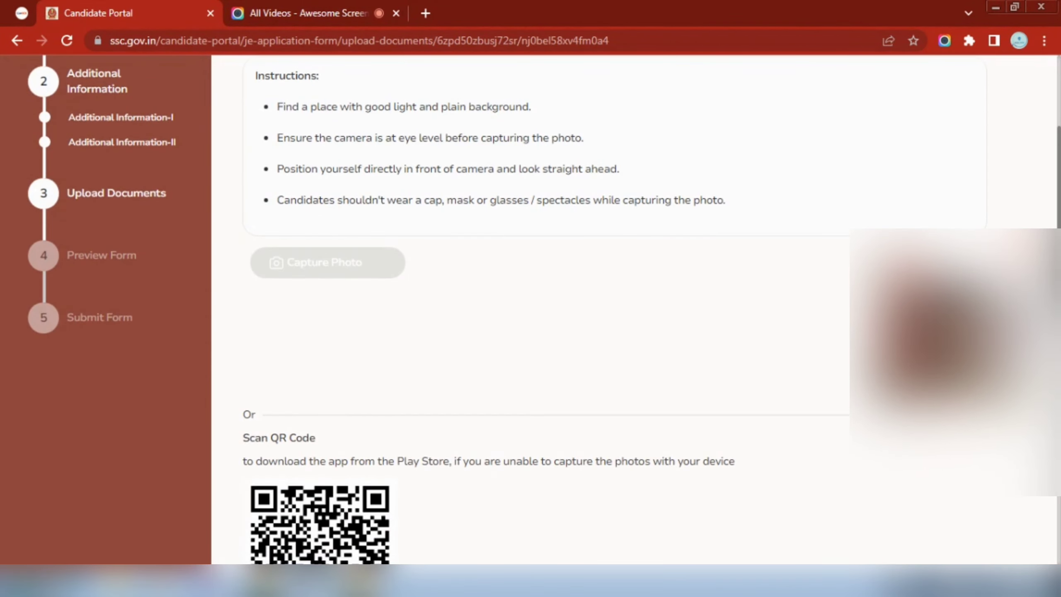
pyautogui.scroll(-5, 1060, 288)
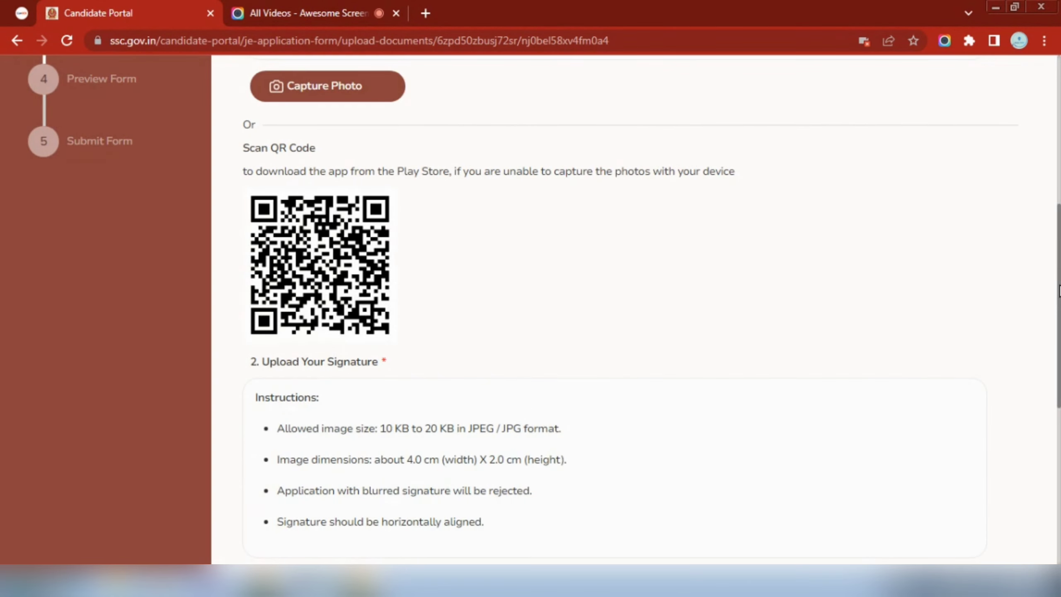
pyautogui.moveTo(1060, 291)
pyautogui.mouseDown()
pyautogui.moveTo(1060, 387)
pyautogui.moveTo(1060, 351)
pyautogui.mouseUp()
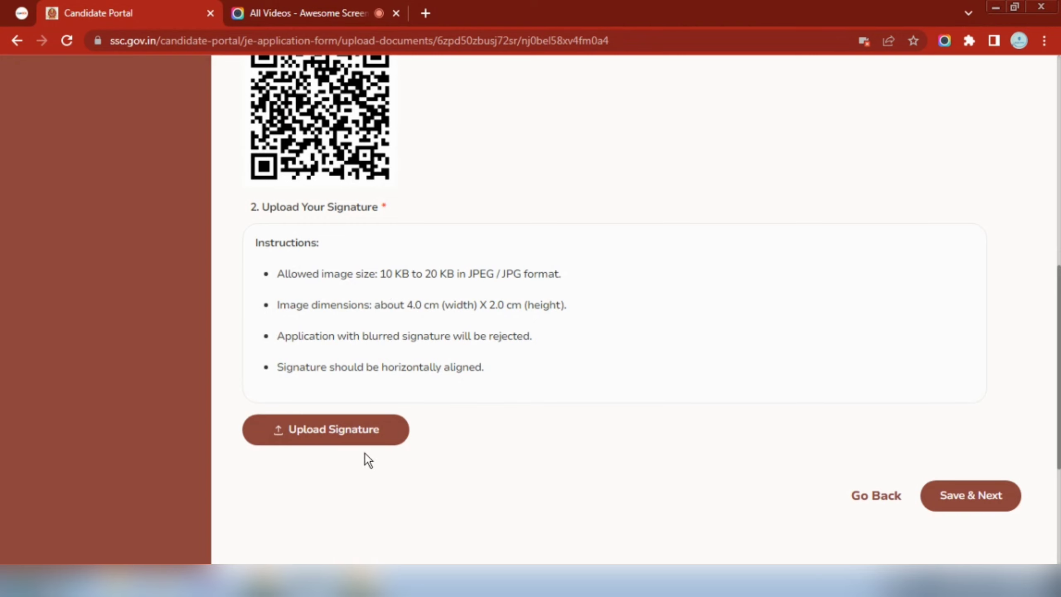
# Upload the signature image and save the photo and signature
pyautogui.click(311, 430)
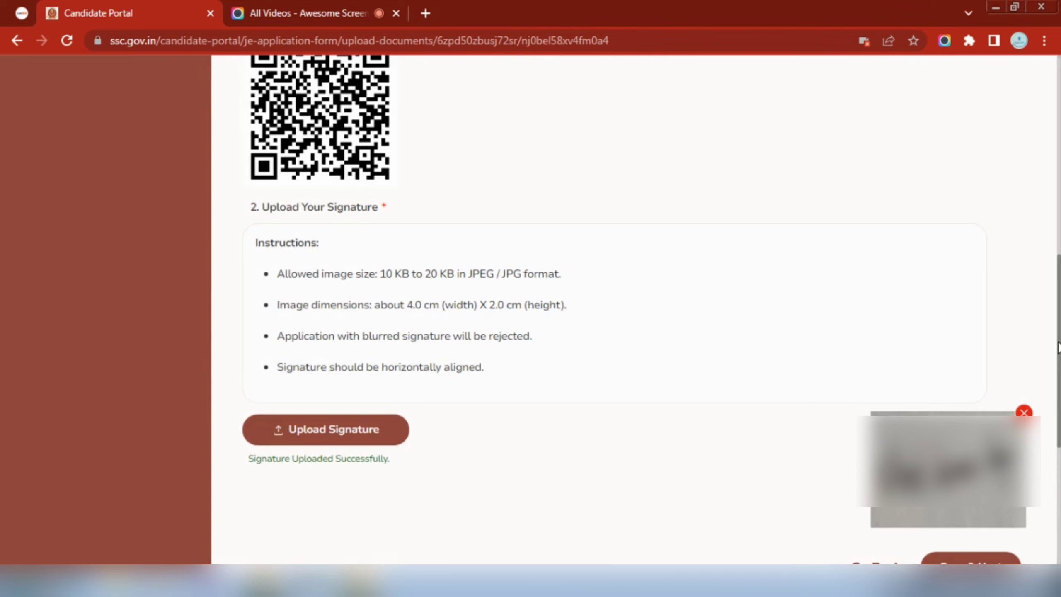
pyautogui.moveTo(1059, 347); pyautogui.dragTo(1059, 383)
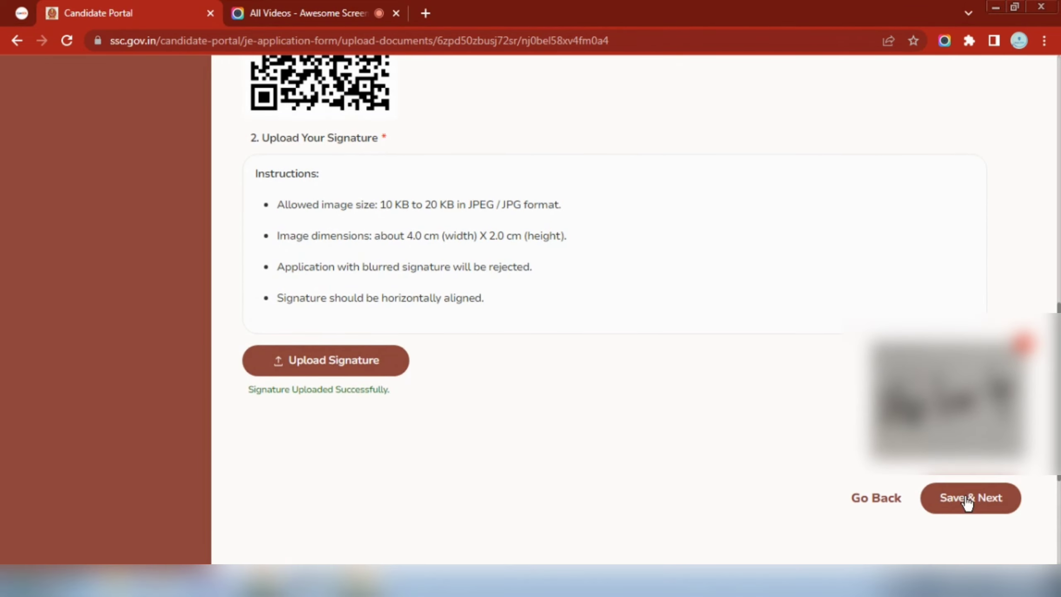
pyautogui.click(968, 500)
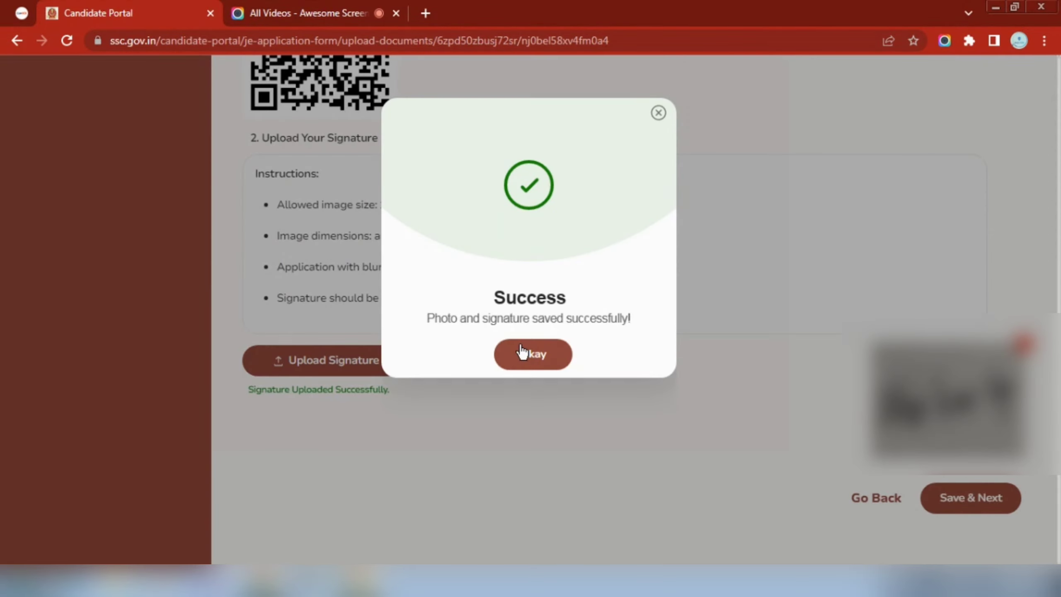
pyautogui.click(523, 352)
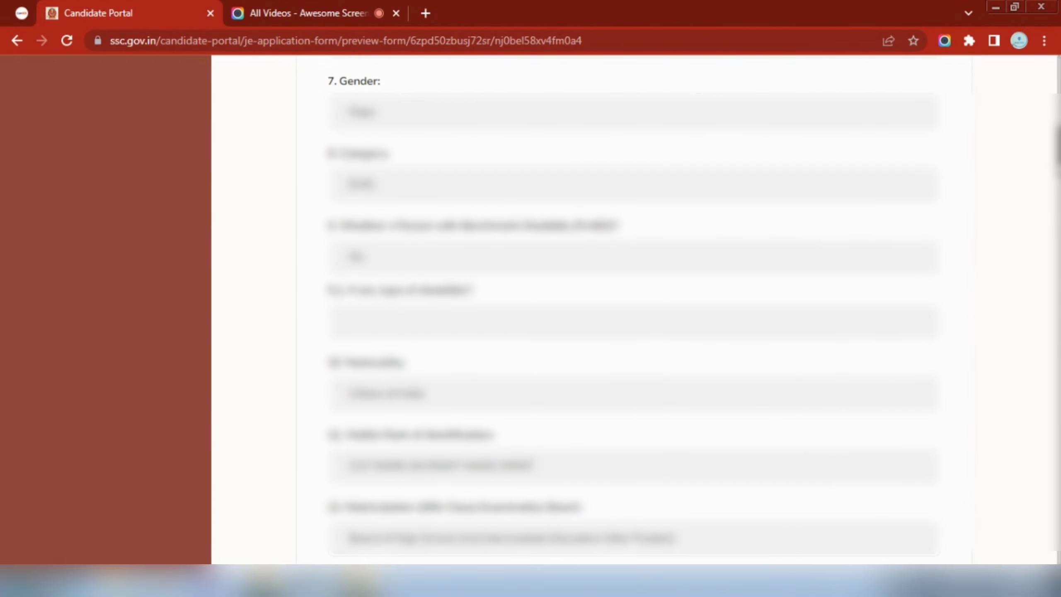
# Review the application preview and proceed to the Declaration step
pyautogui.scroll(13, 626, 309)
pyautogui.scroll(-20, 626, 309)
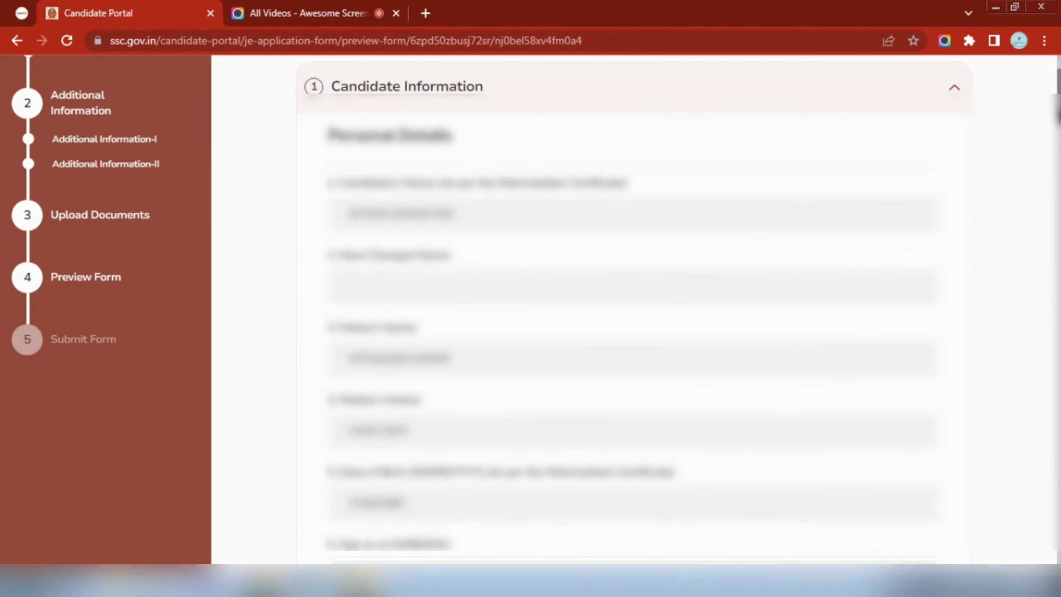
pyautogui.scroll(-15, 1040, 486)
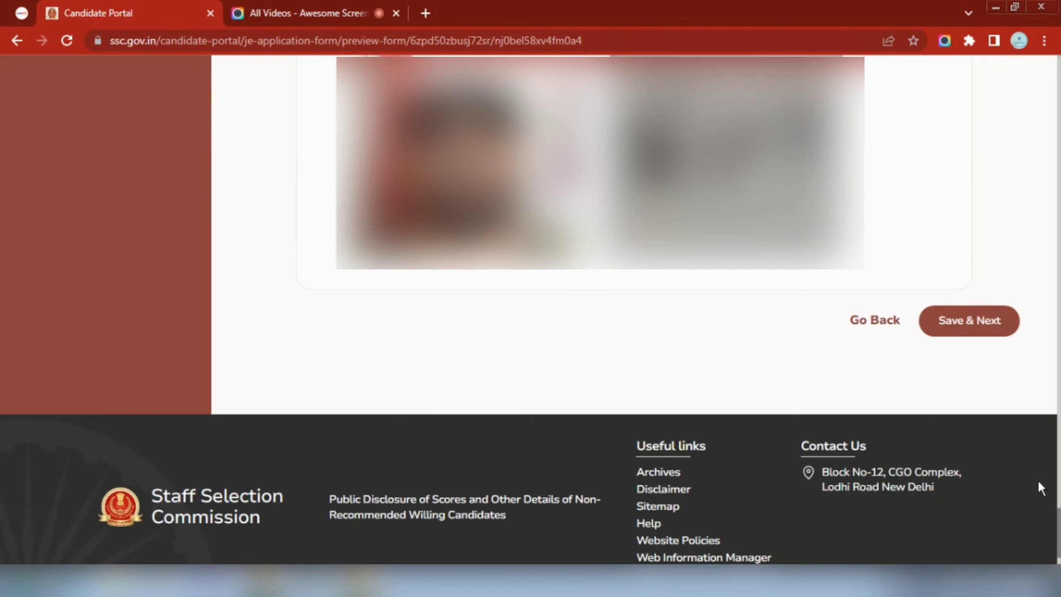
pyautogui.click(979, 334)
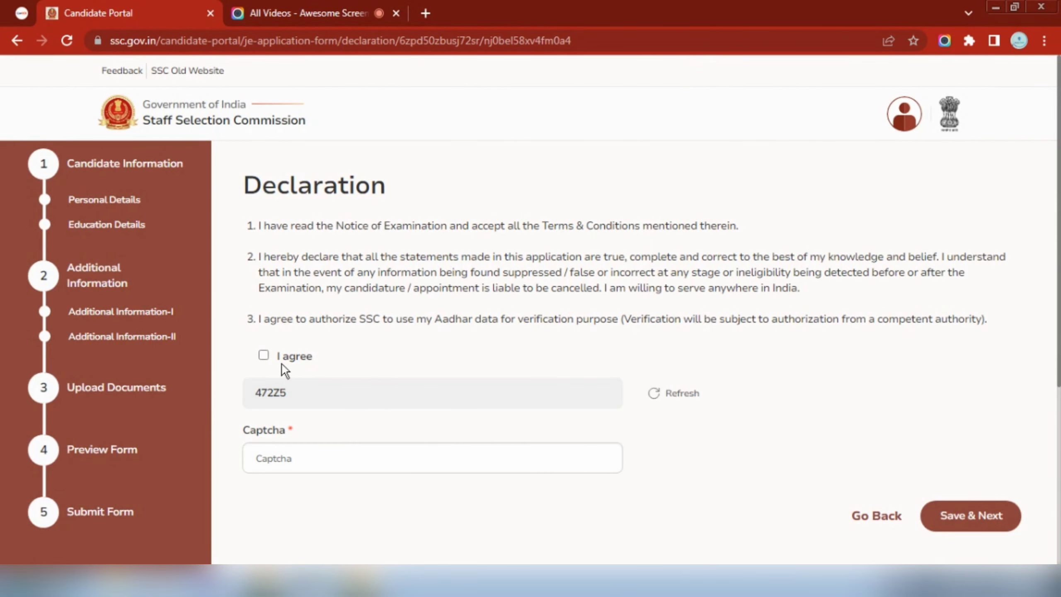
# Accept the declaration, enter the captcha, submit, and start paying the 100 fee online
pyautogui.click(264, 356)
pyautogui.click(326, 463)
pyautogui.write('4')
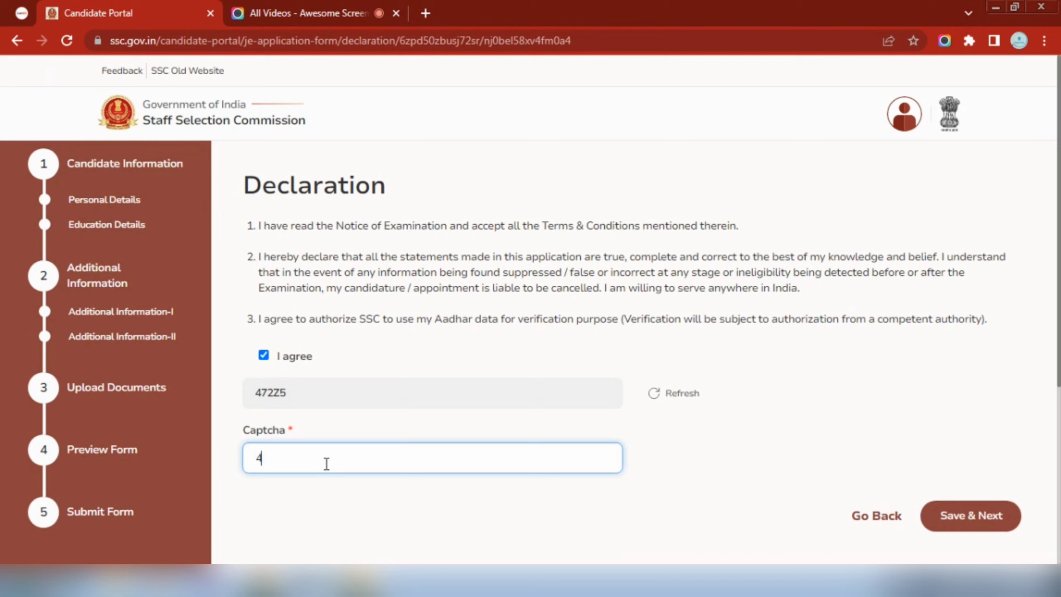
pyautogui.write('72Z5')
pyautogui.click(978, 528)
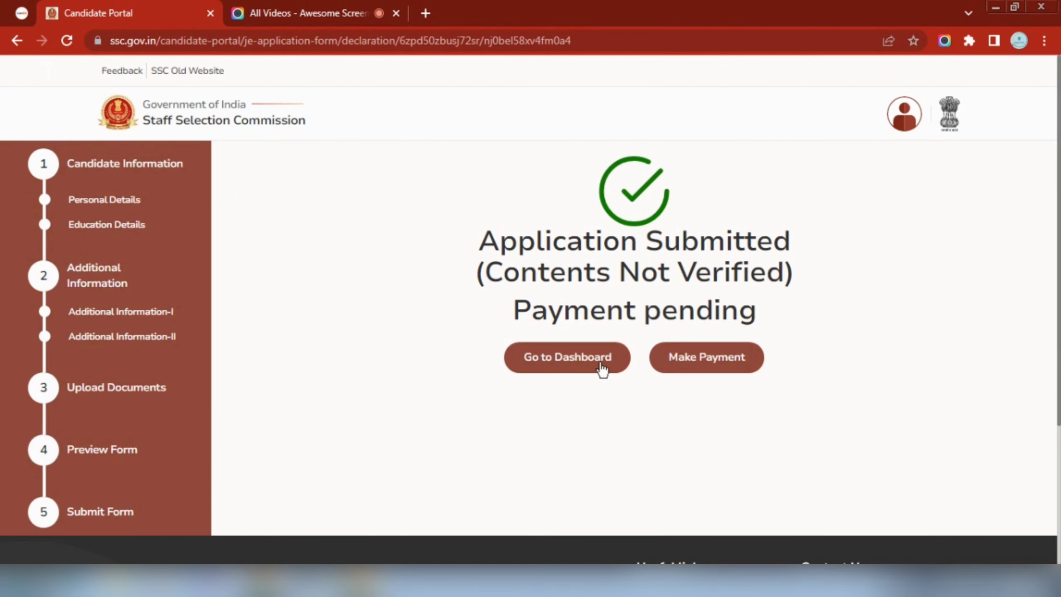
pyautogui.click(721, 366)
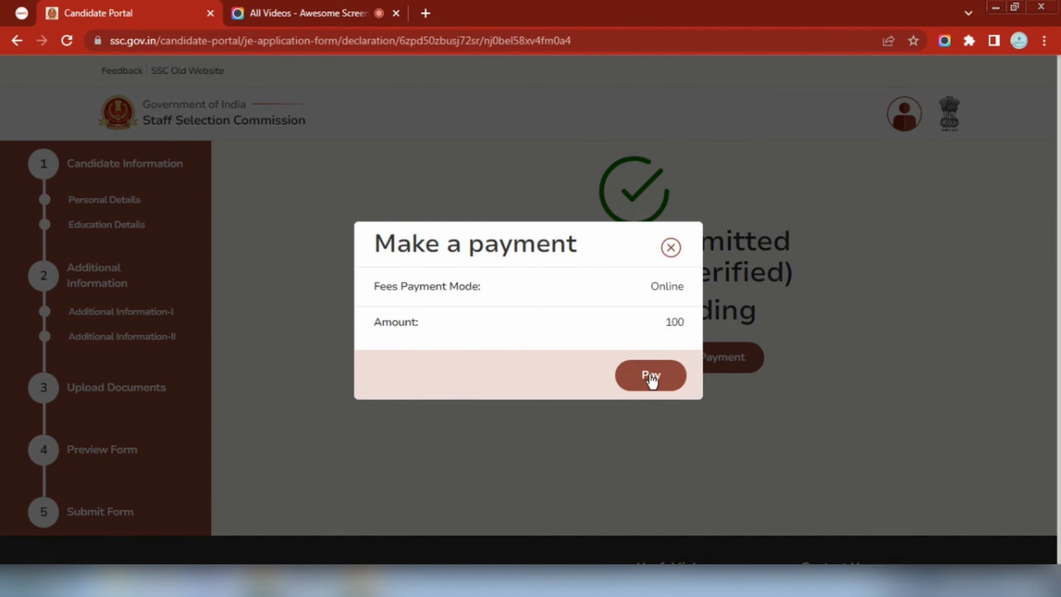
pyautogui.click(650, 377)
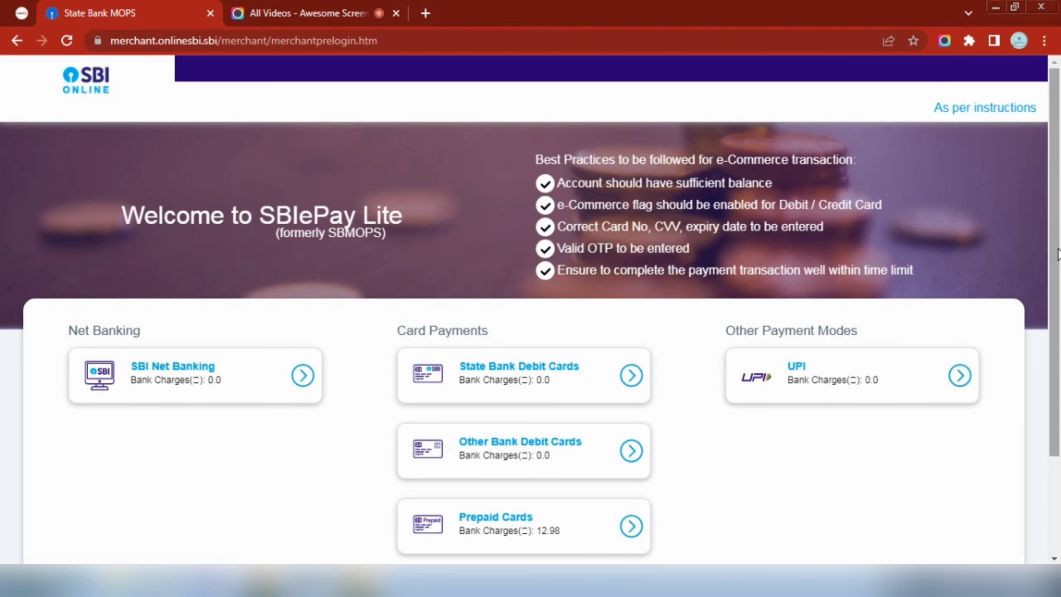
# Initiate the Rs 100 payment via UPI QR code and view the remittance form
pyautogui.scroll(-1, 462, 299)
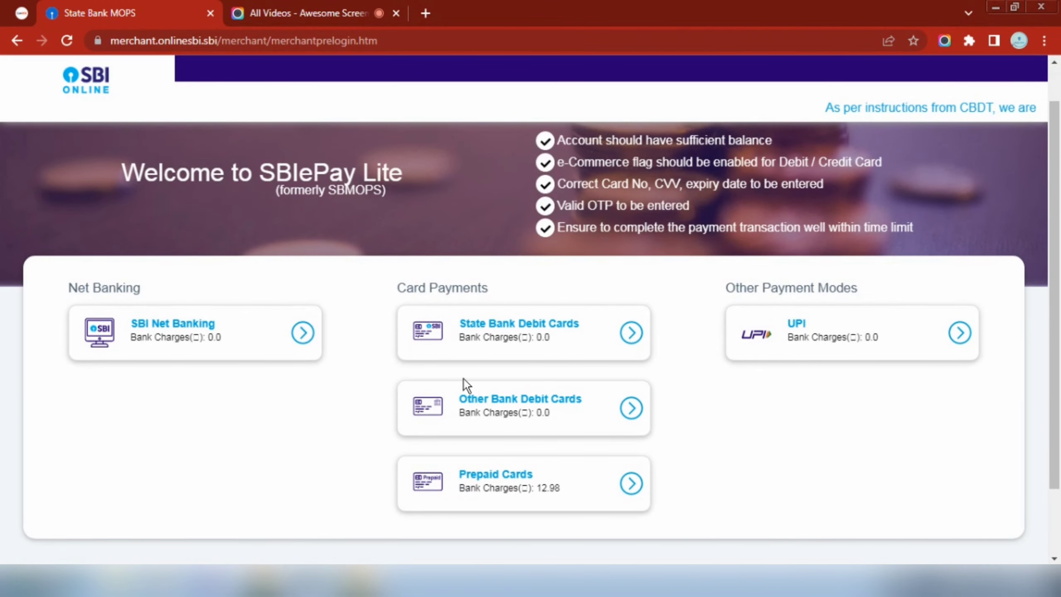
pyautogui.click(892, 344)
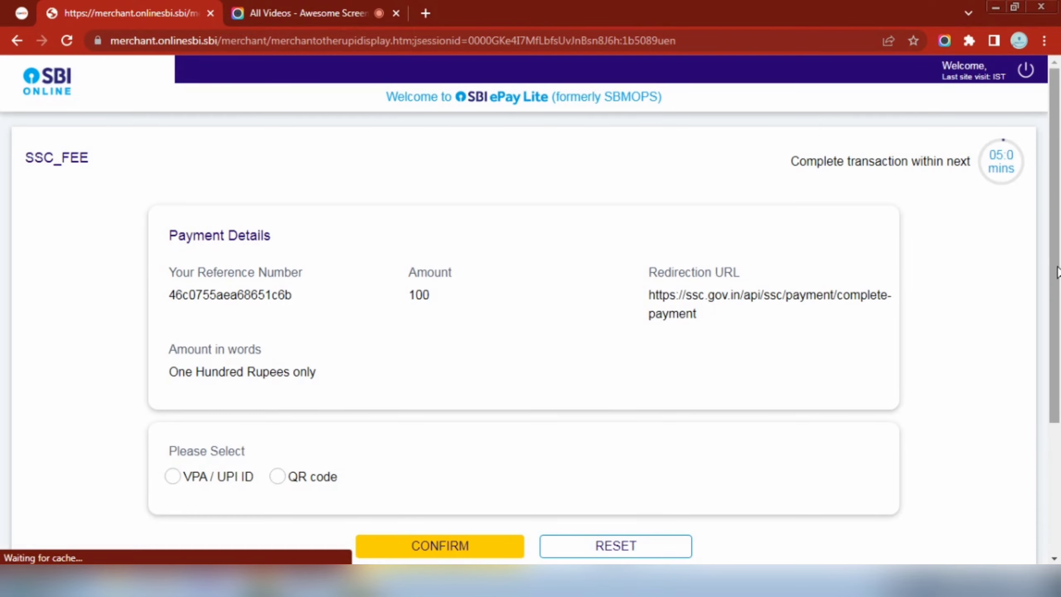
pyautogui.scroll(-1, 436, 331)
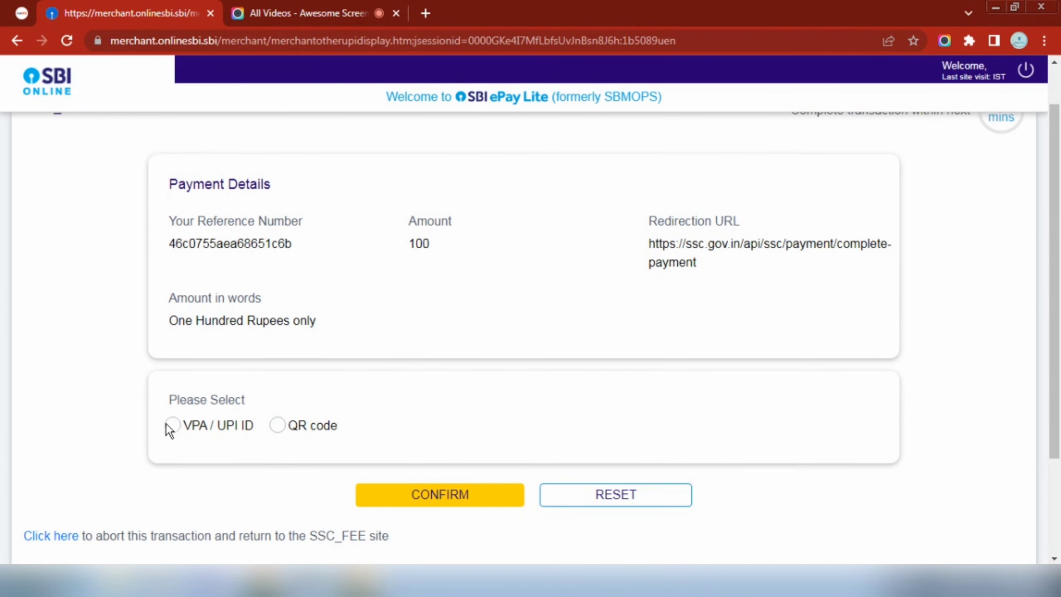
pyautogui.click(273, 426)
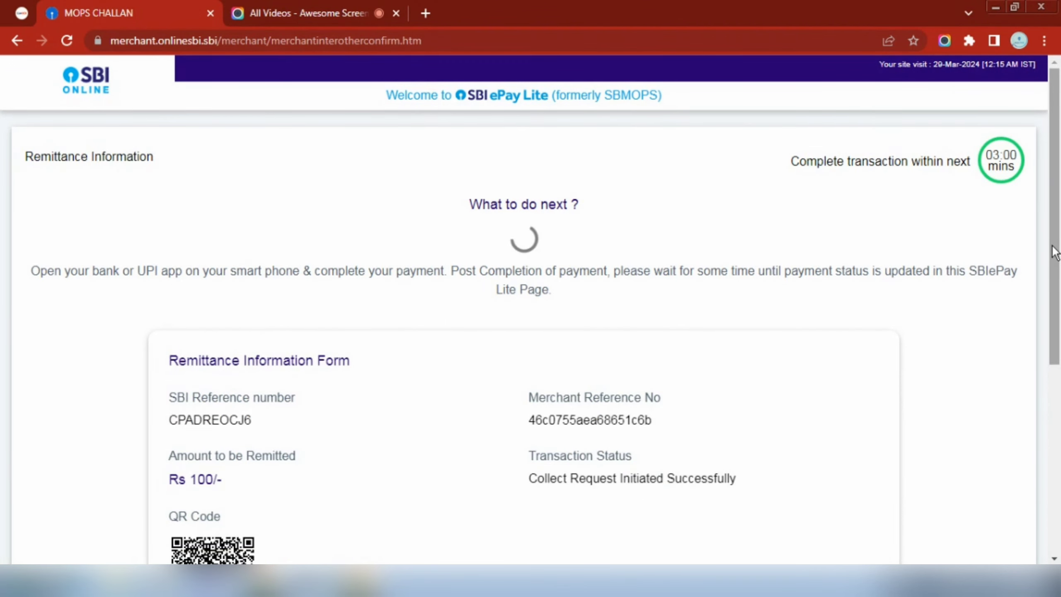
pyautogui.scroll(-3, 1054, 251)
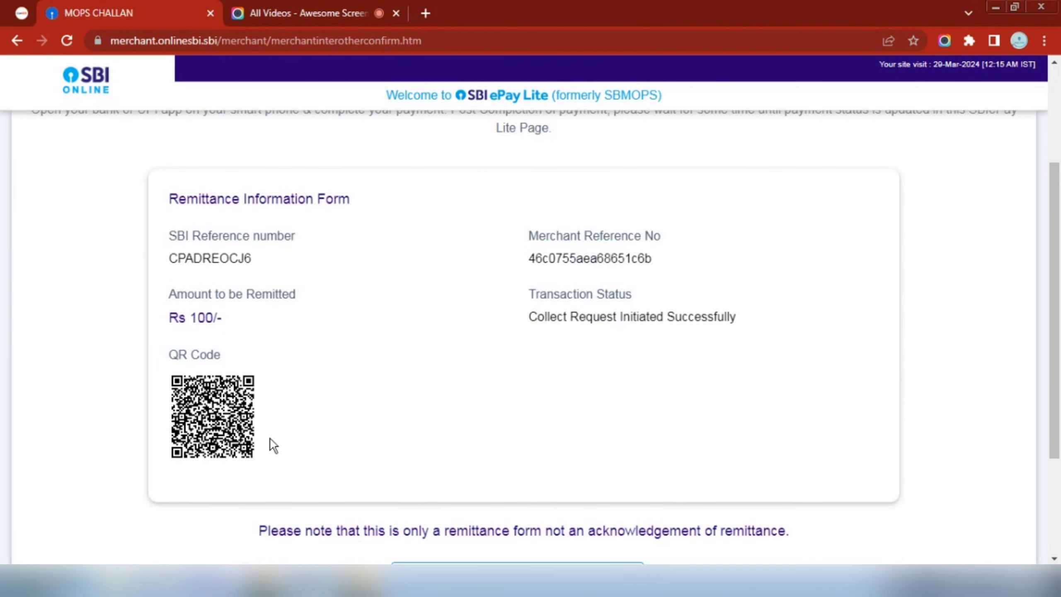
pyautogui.moveTo(1054, 359); pyautogui.dragTo(1059, 429)
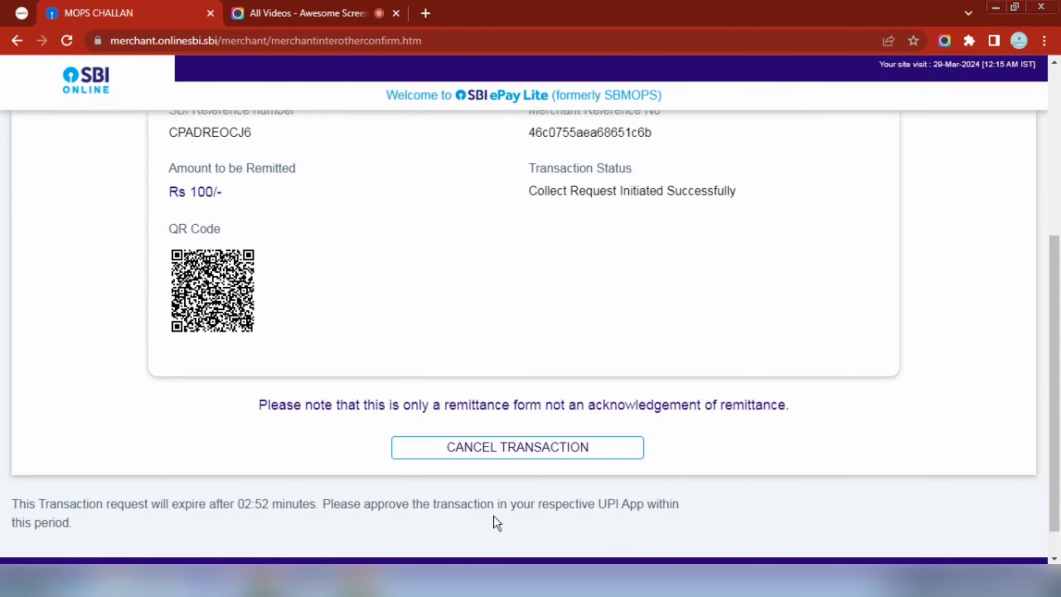
# Cancel the UPI transaction, note its Failure status, and return to the SSC fee site
pyautogui.click(485, 448)
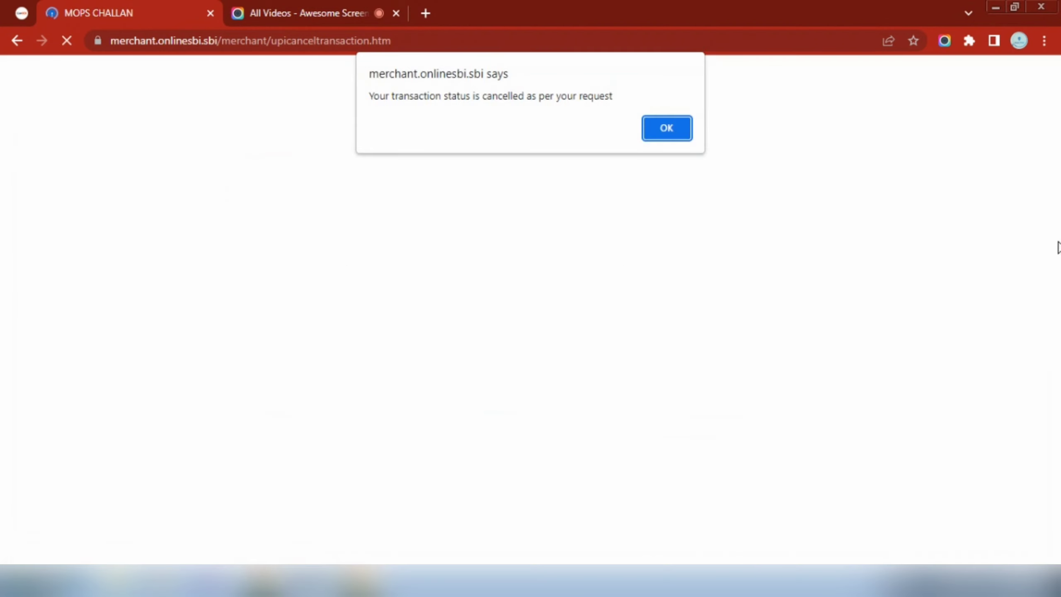
pyautogui.click(666, 128)
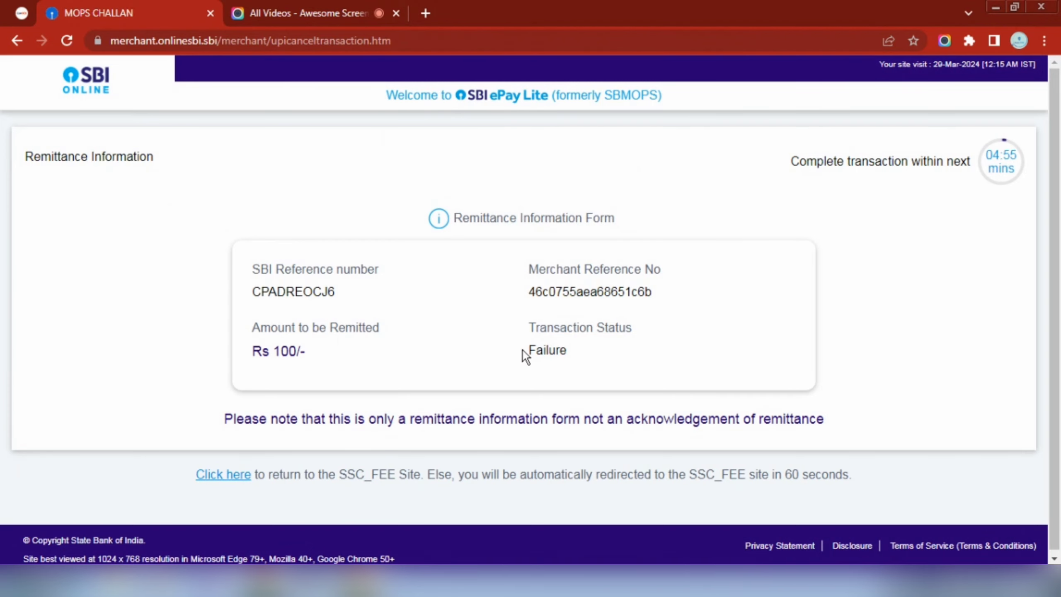
pyautogui.moveTo(525, 350); pyautogui.dragTo(572, 350)
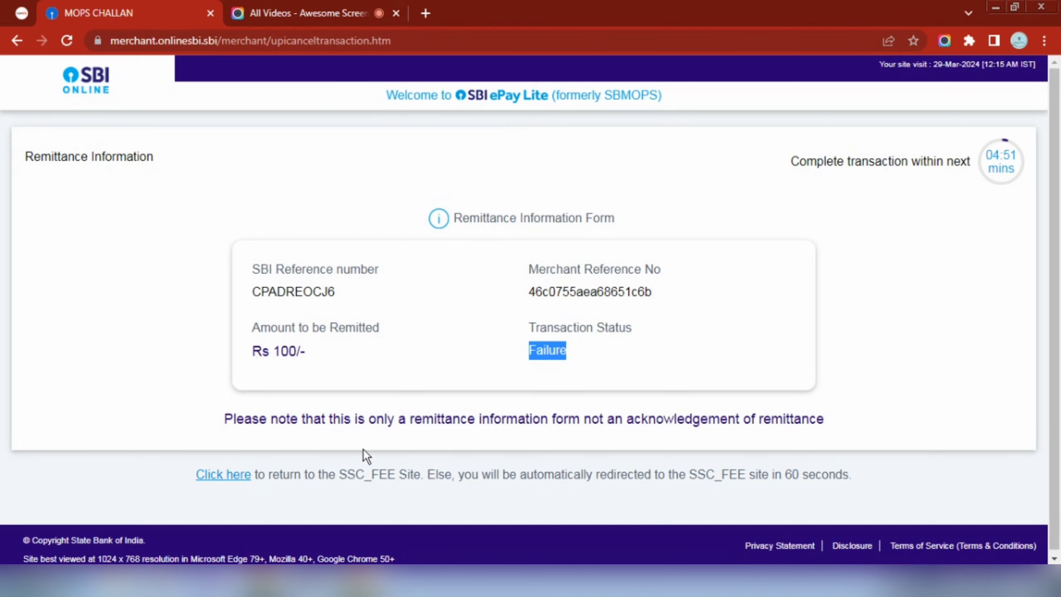
pyautogui.click(228, 479)
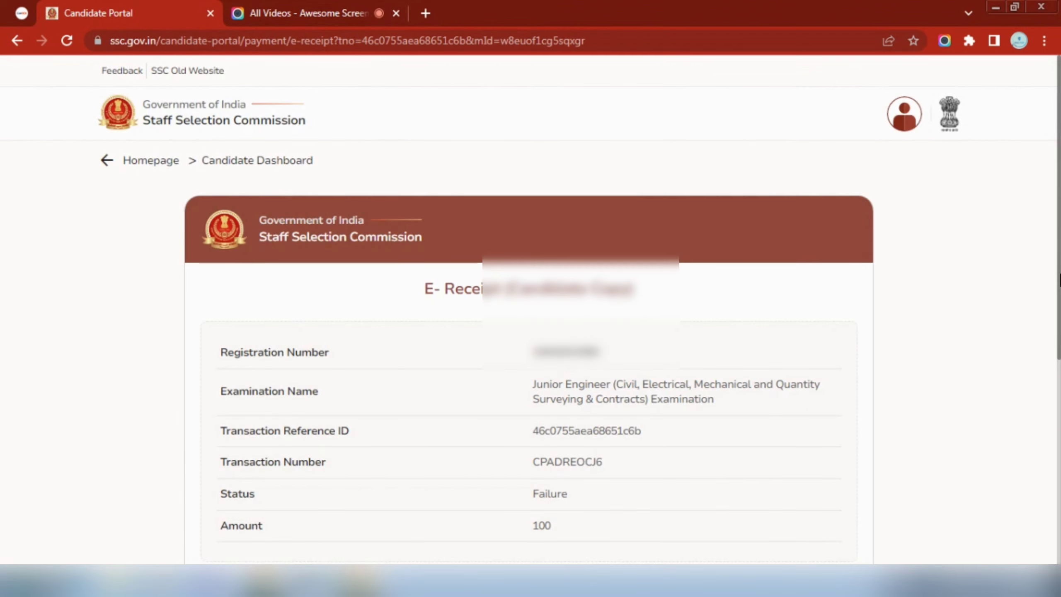
pyautogui.scroll(-2, 902, 332)
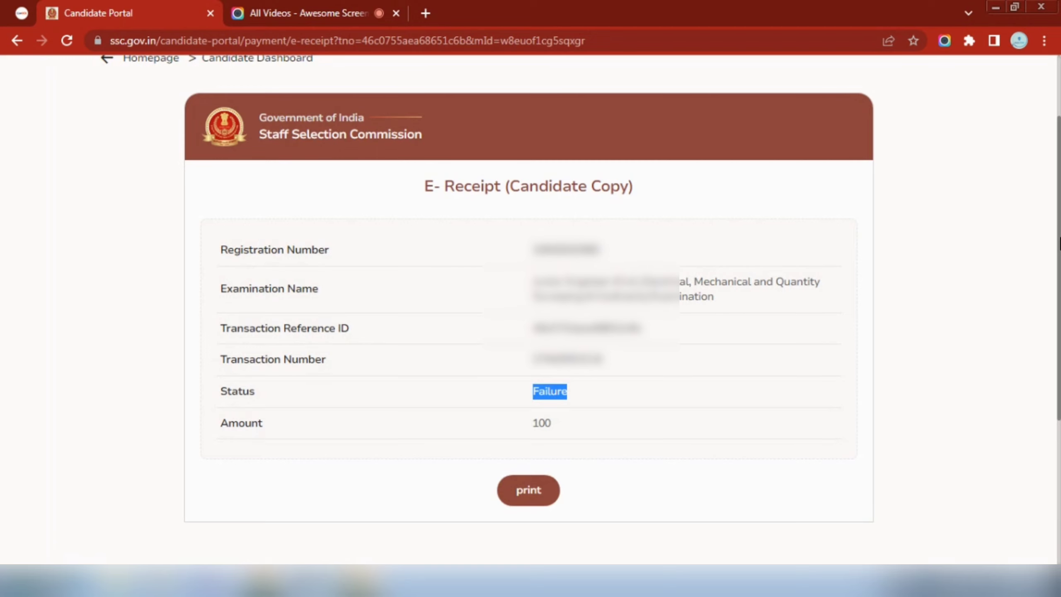
pyautogui.moveTo(1059, 245); pyautogui.dragTo(1059, 165)
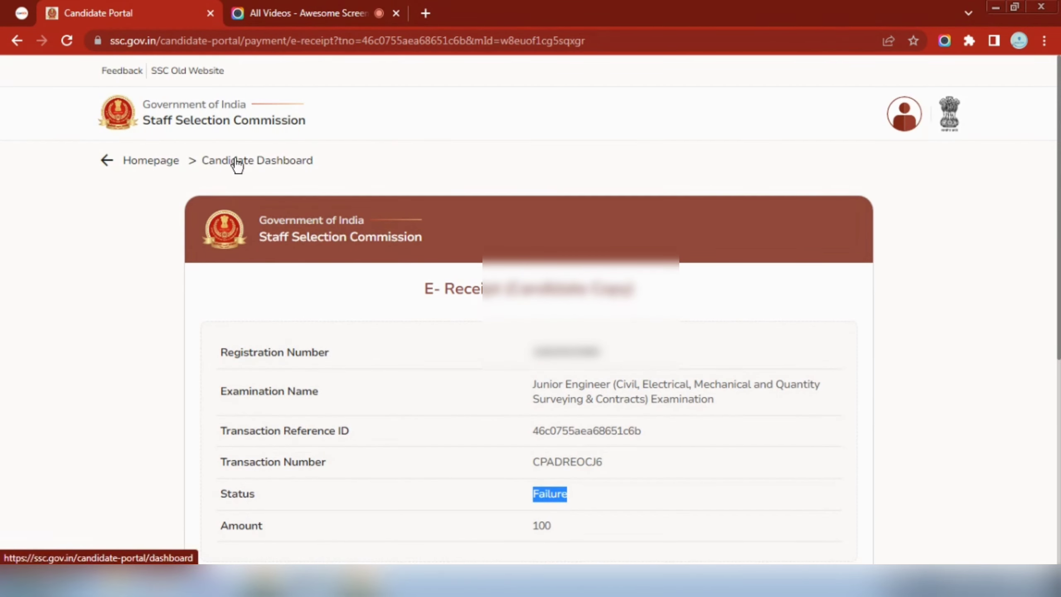